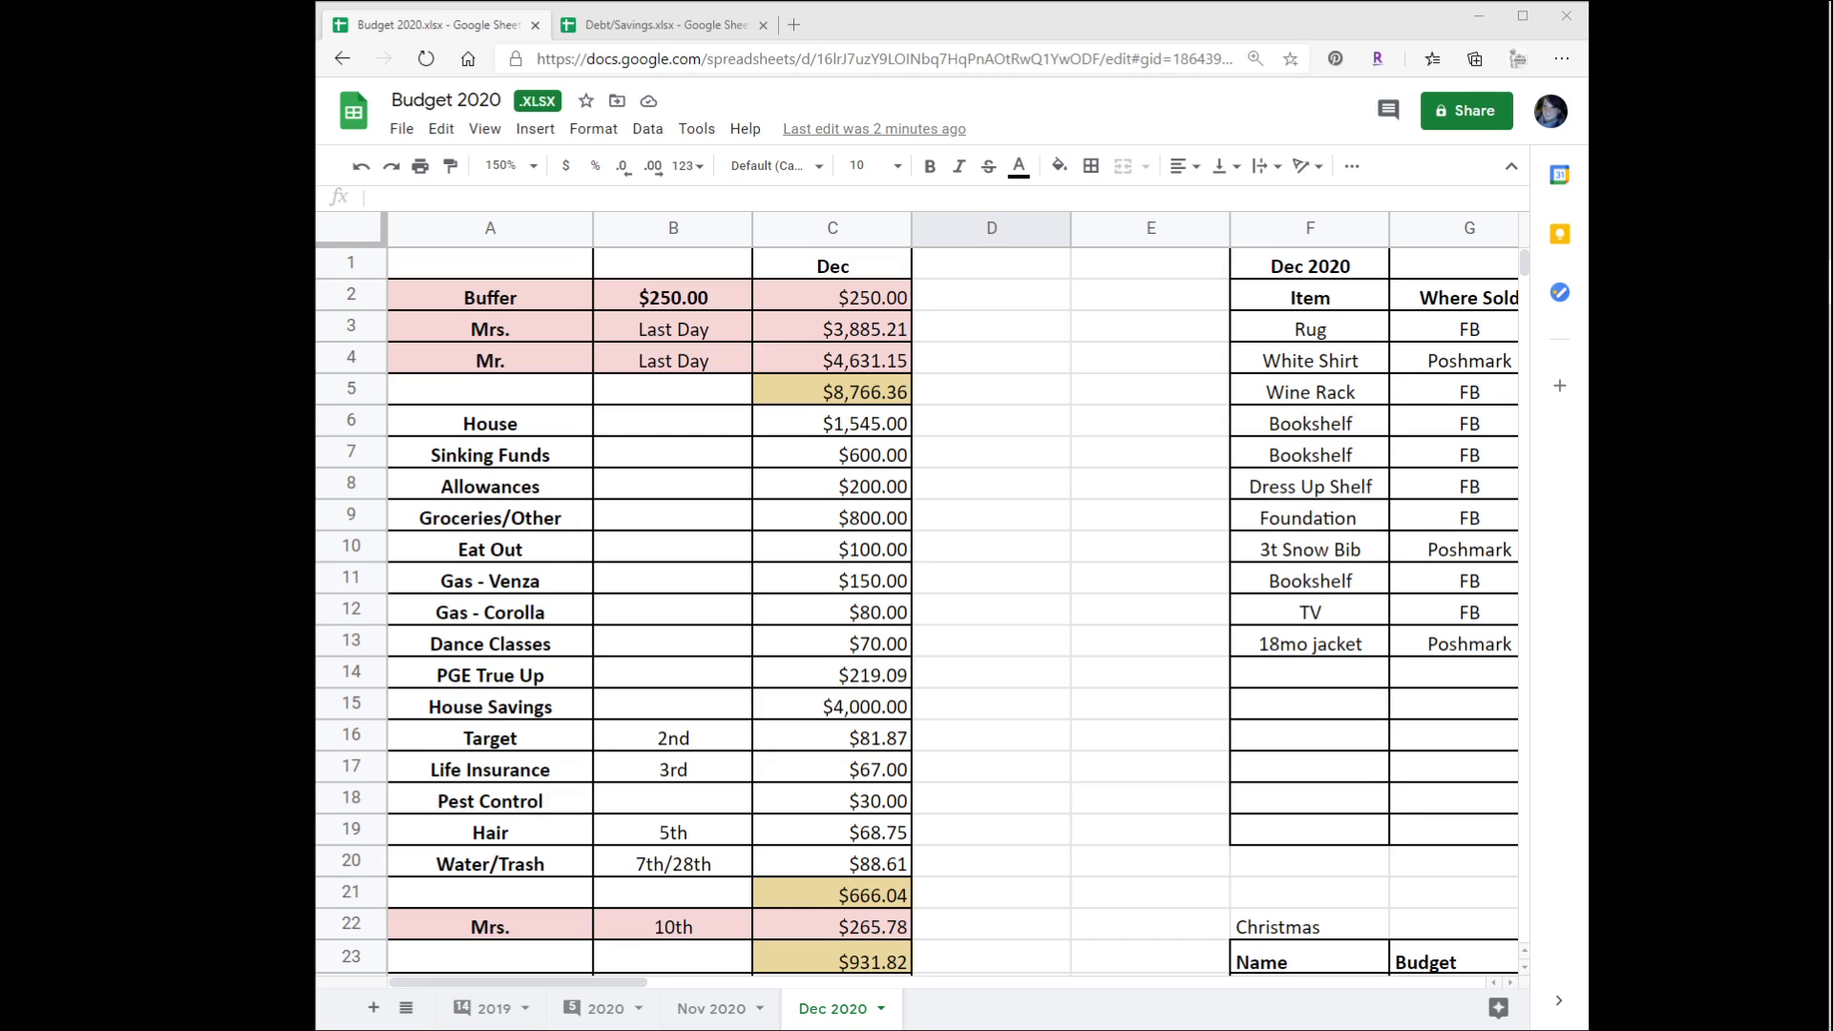
Step: Set the Mrs. income for the 25th to $1,118.25 in the Dec column and make its text black
{"action": "scroll", "coordinate": [629, 524], "scroll_direction": "down", "scroll_amount": 6}
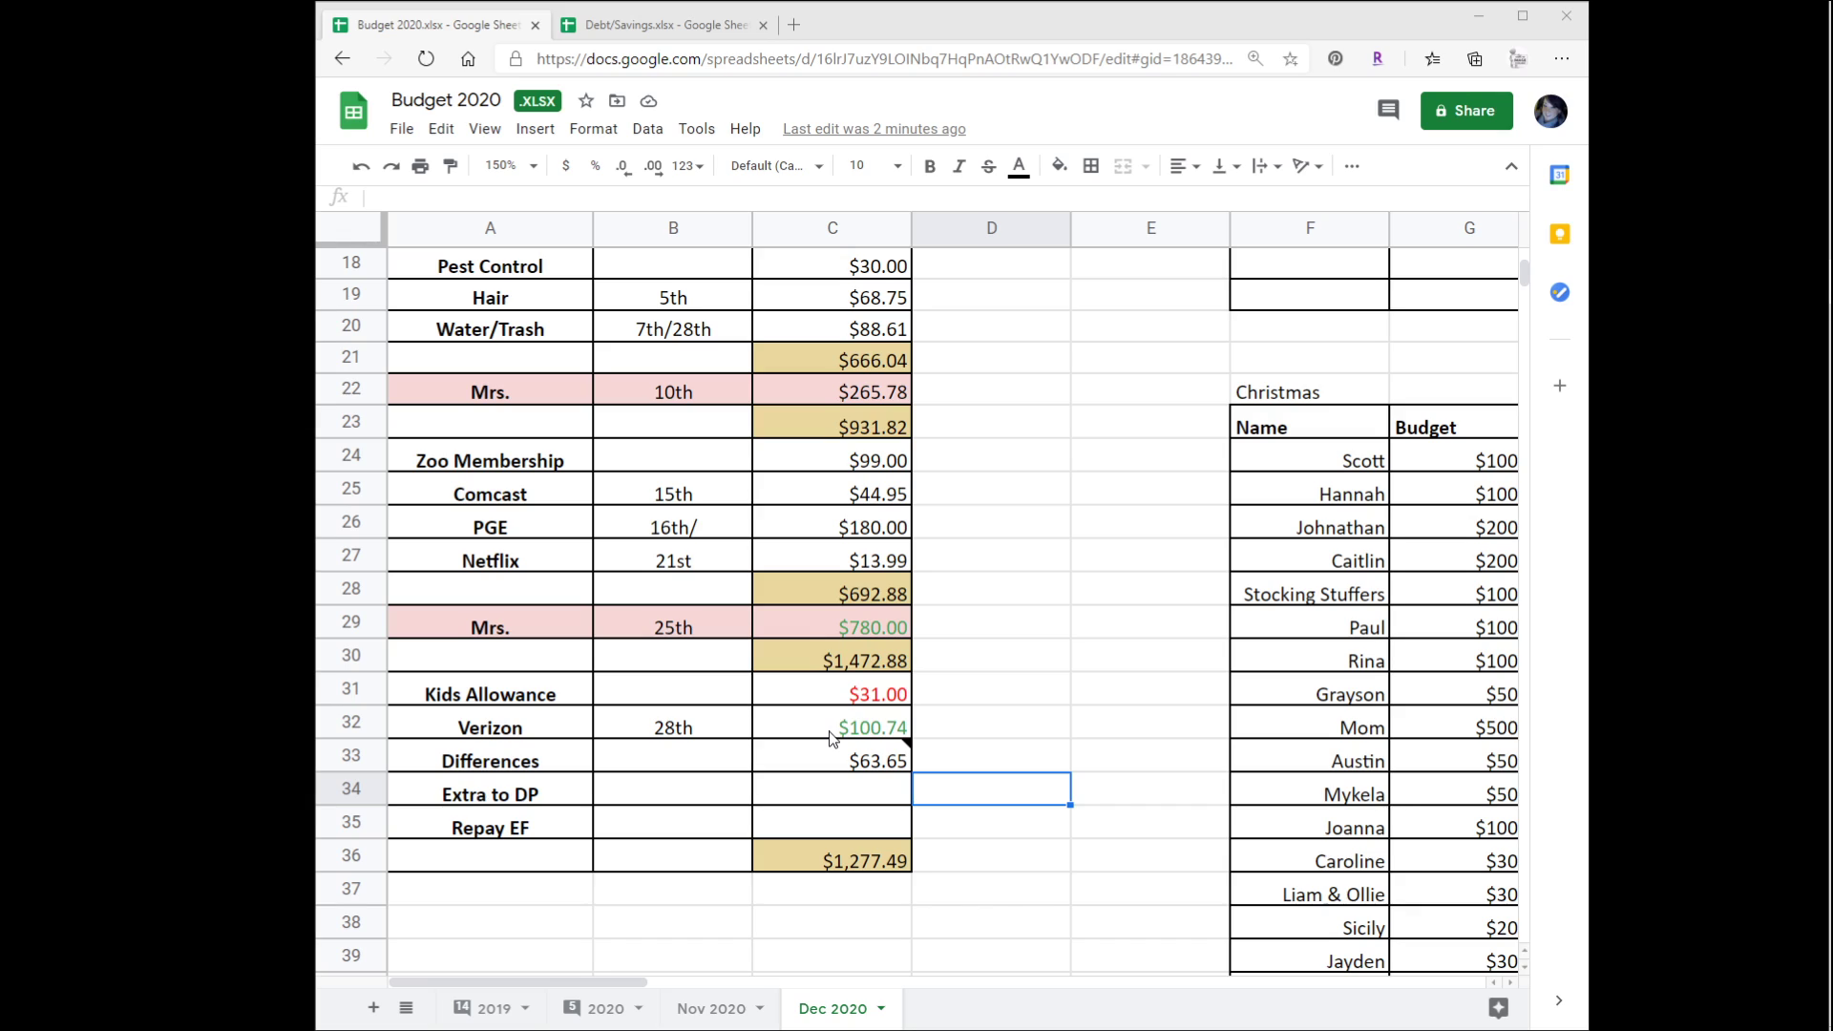
{"action": "left_click", "coordinate": [816, 627]}
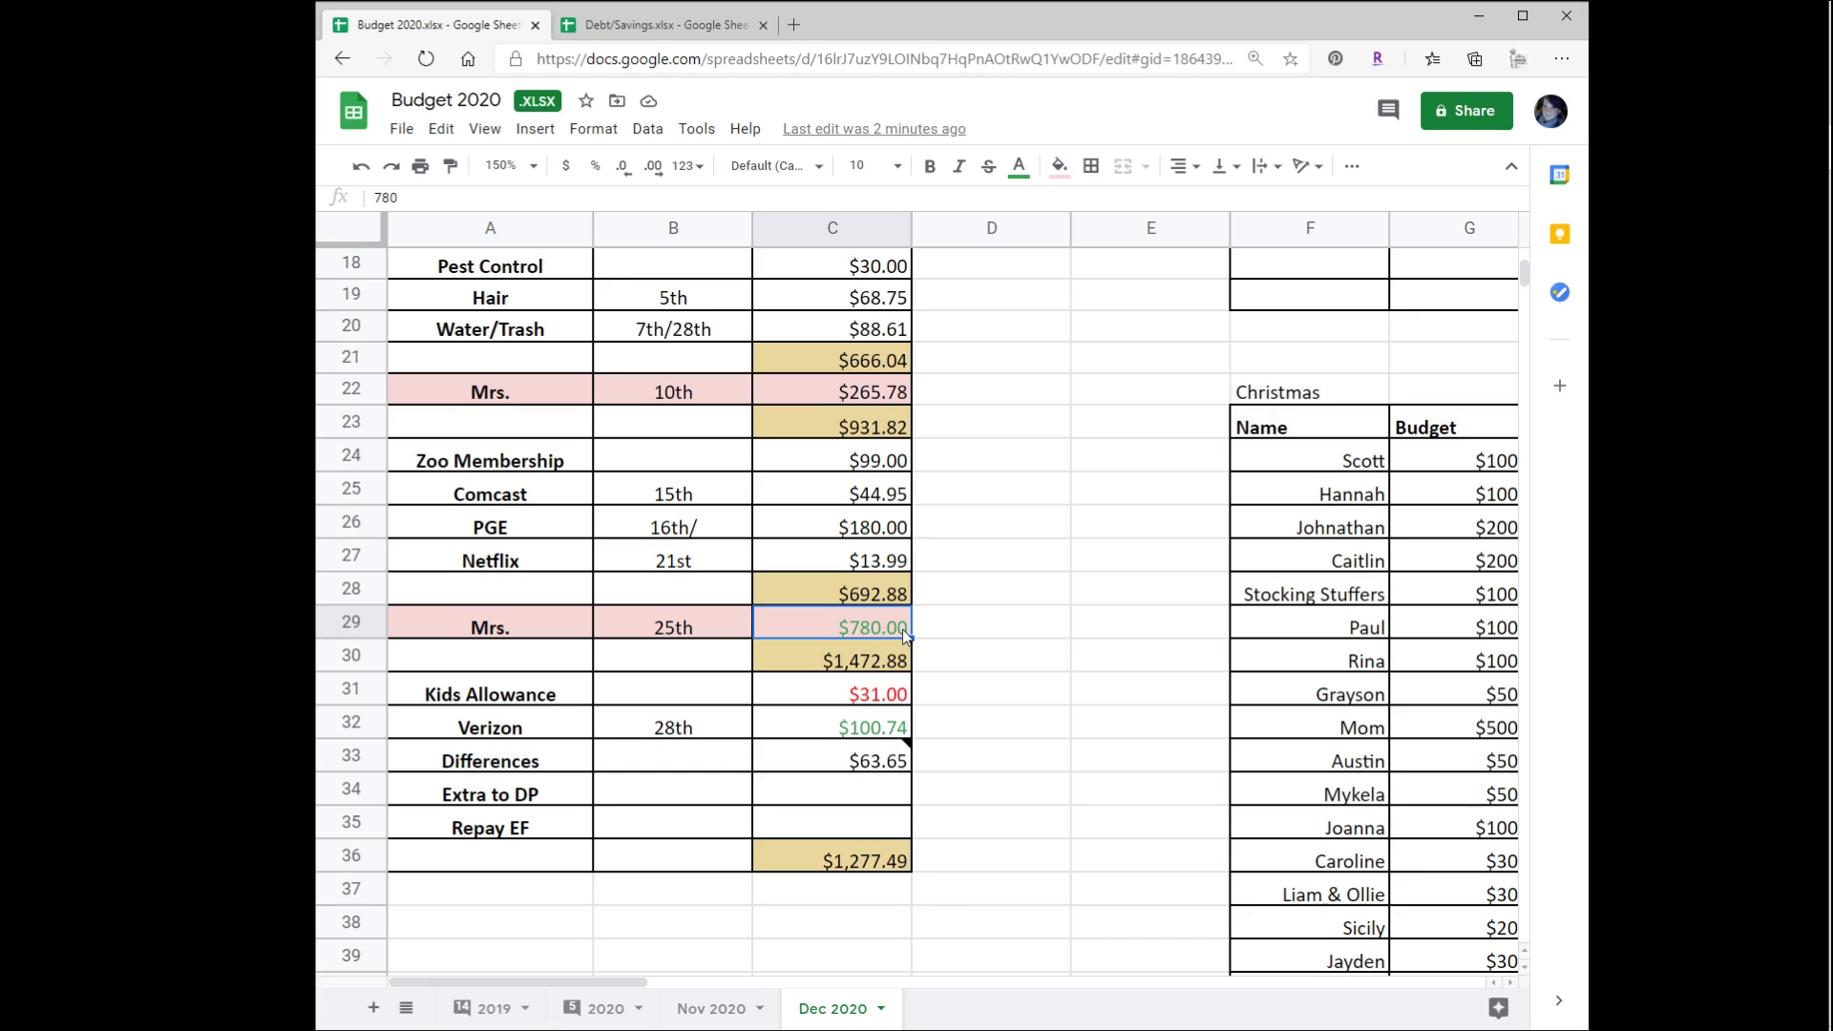
{"action": "type", "text": "1"}
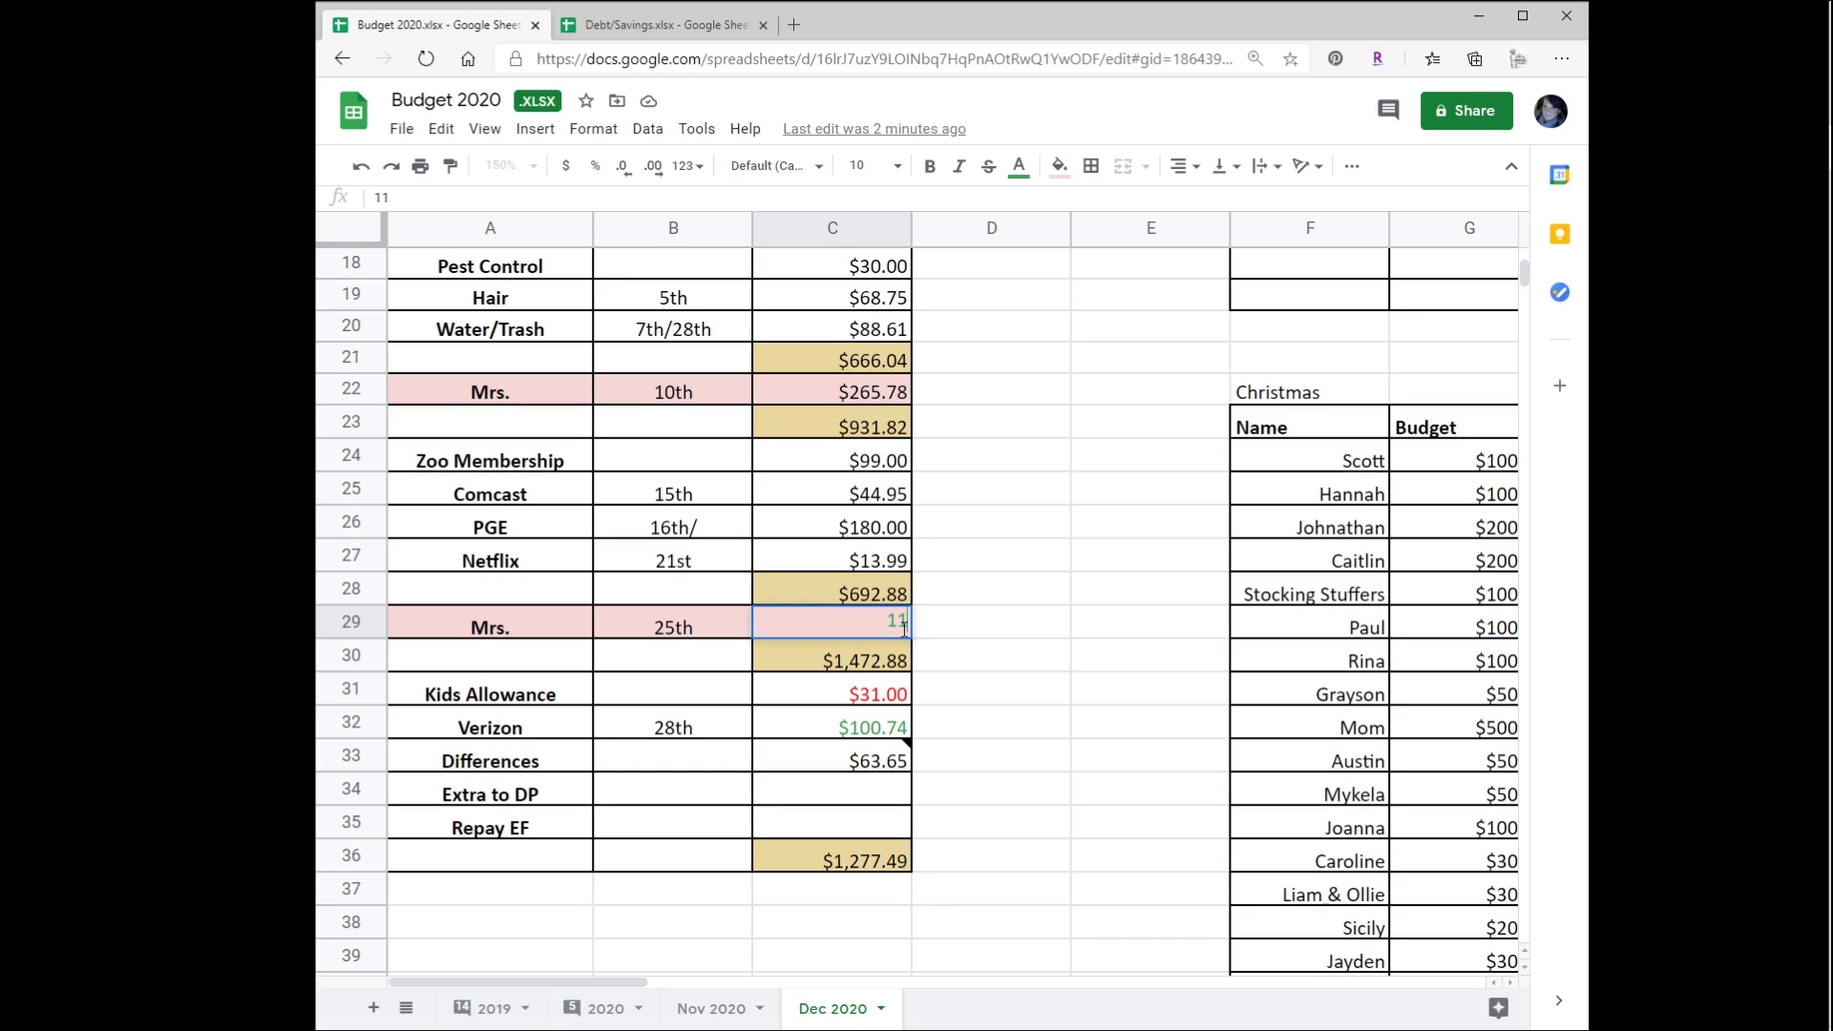
{"action": "type", "text": ",118.25"}
{"action": "key", "text": "Return"}
{"action": "left_click", "coordinate": [902, 628]}
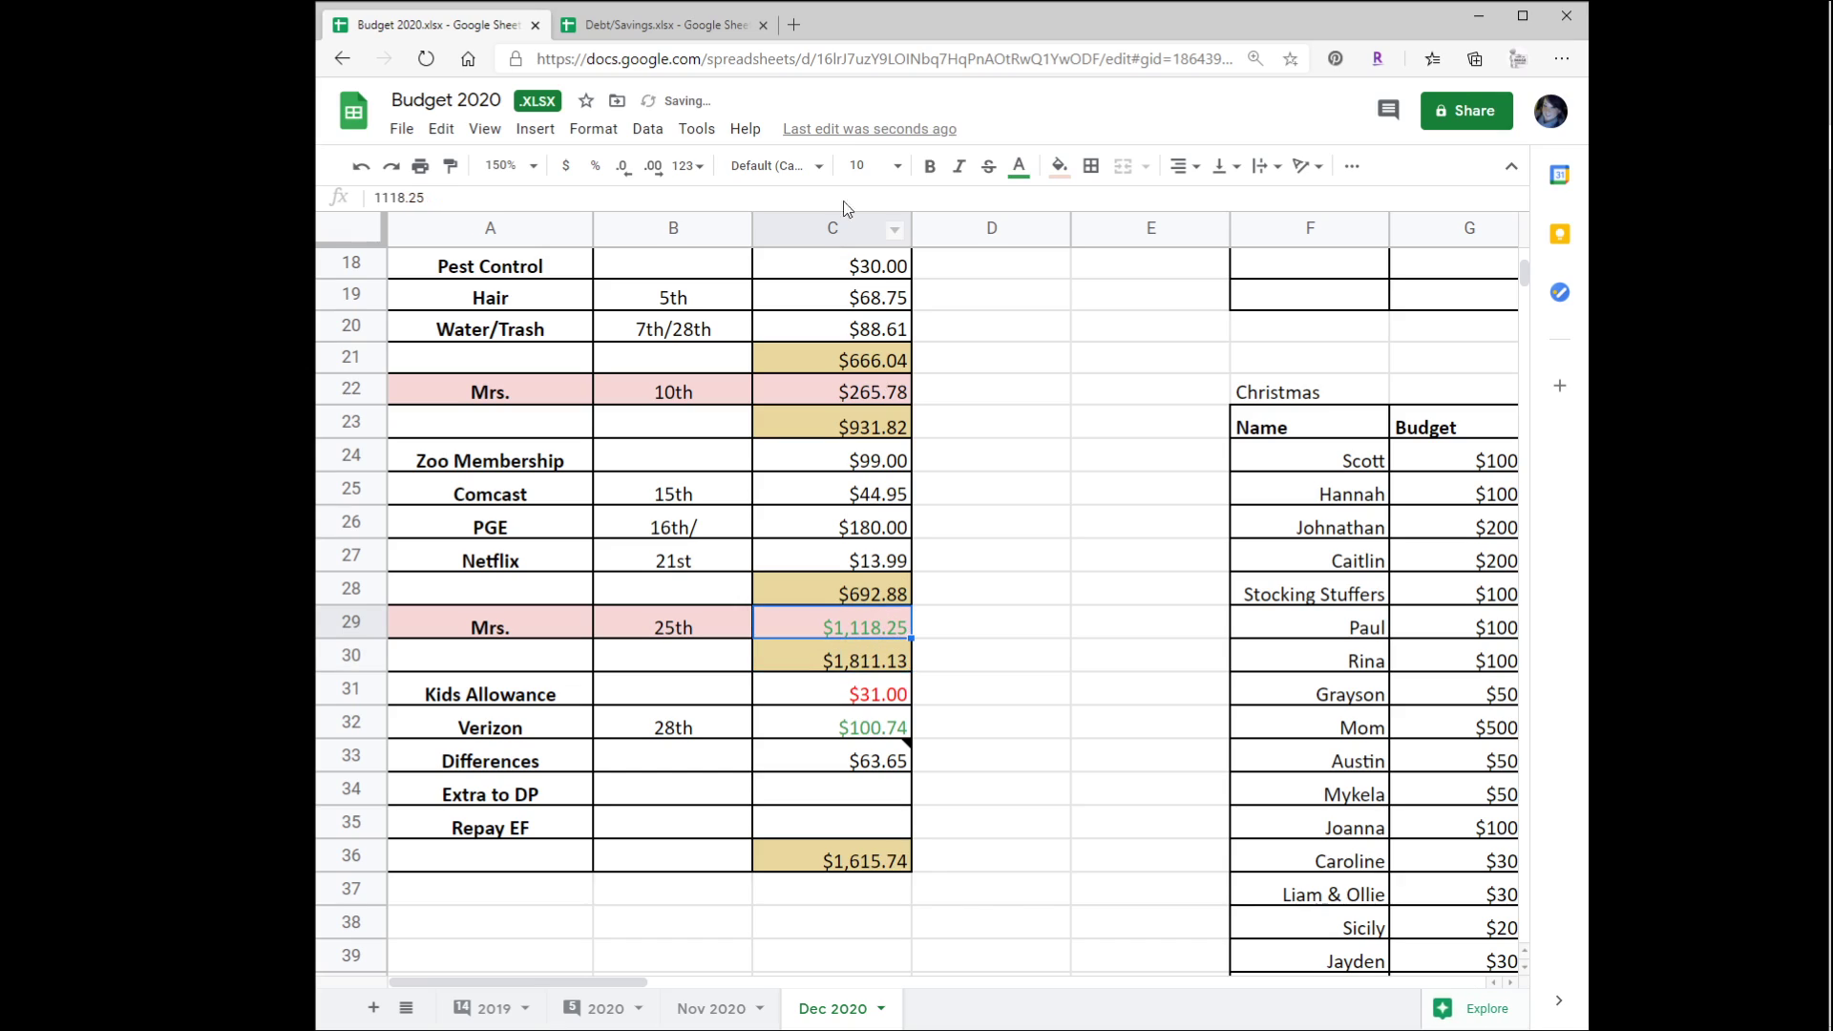
{"action": "left_click", "coordinate": [1019, 166]}
{"action": "left_click", "coordinate": [1030, 237]}
Step: Set the December Kids Allowance amount to $20 and reset its text color to the default
{"action": "left_click", "coordinate": [886, 694]}
{"action": "type", "text": "20"}
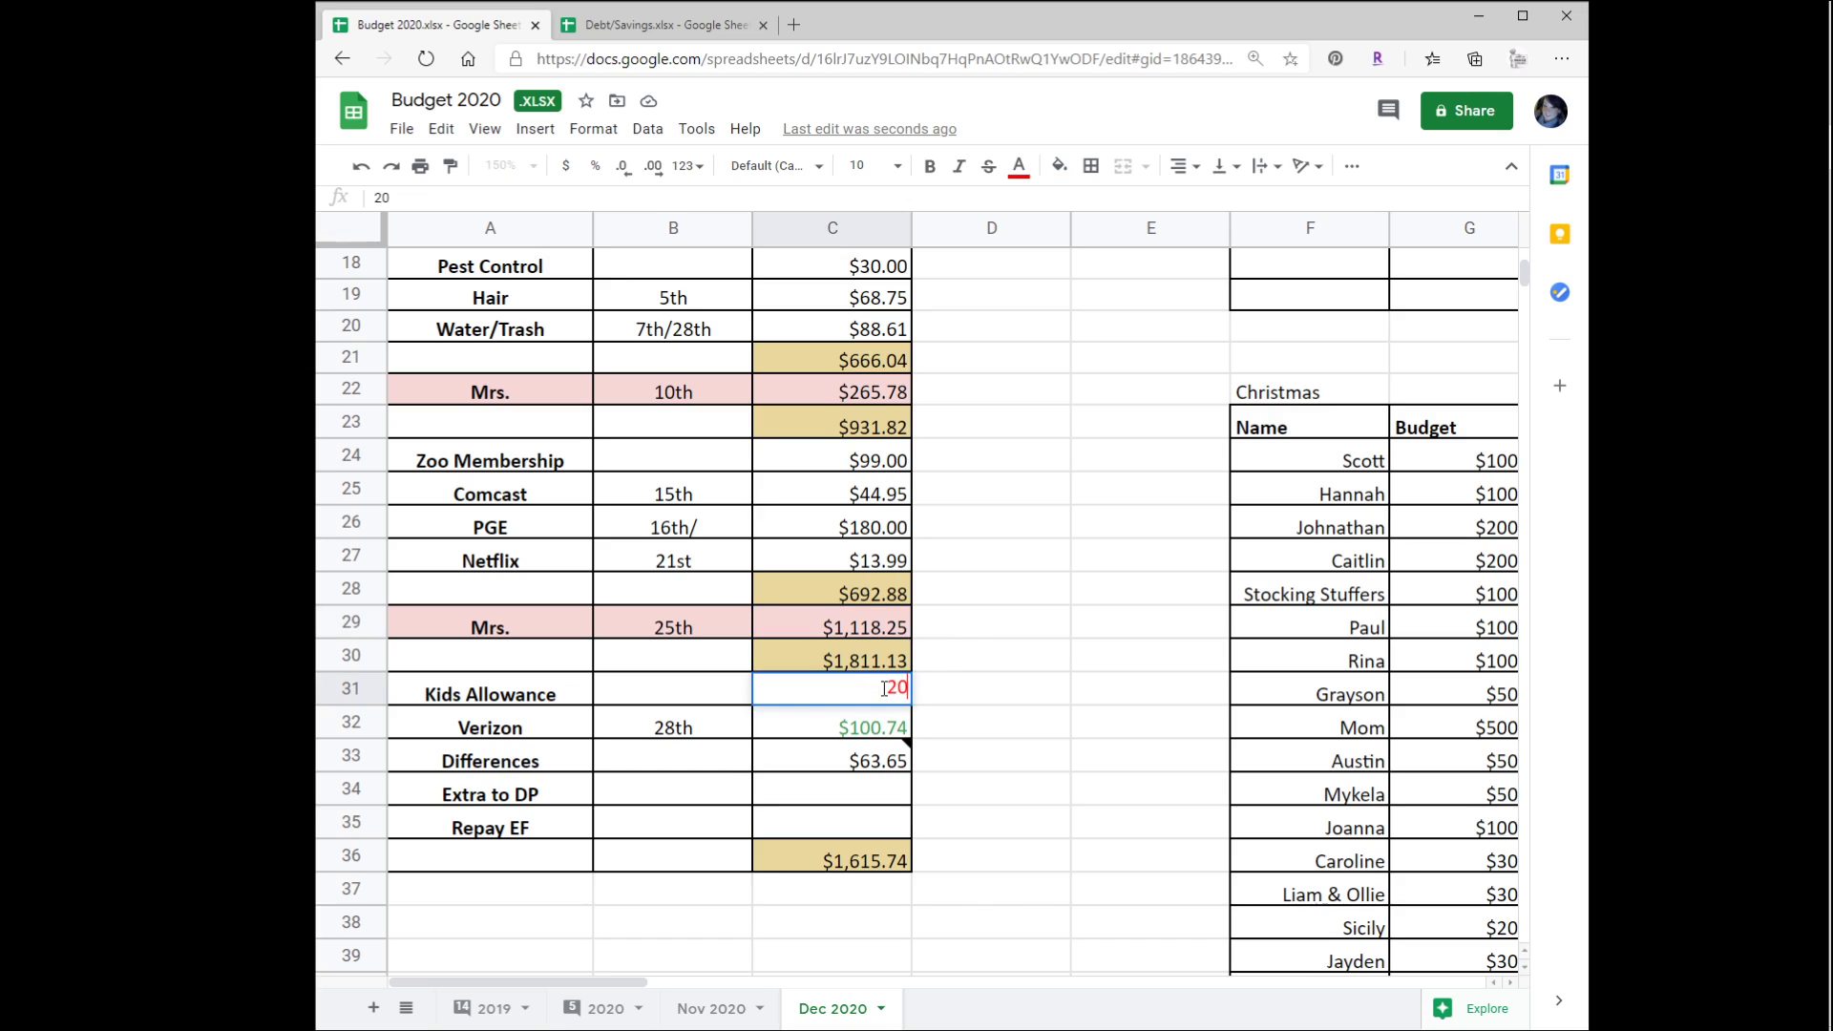
{"action": "left_click", "coordinate": [947, 700]}
{"action": "left_click", "coordinate": [869, 694]}
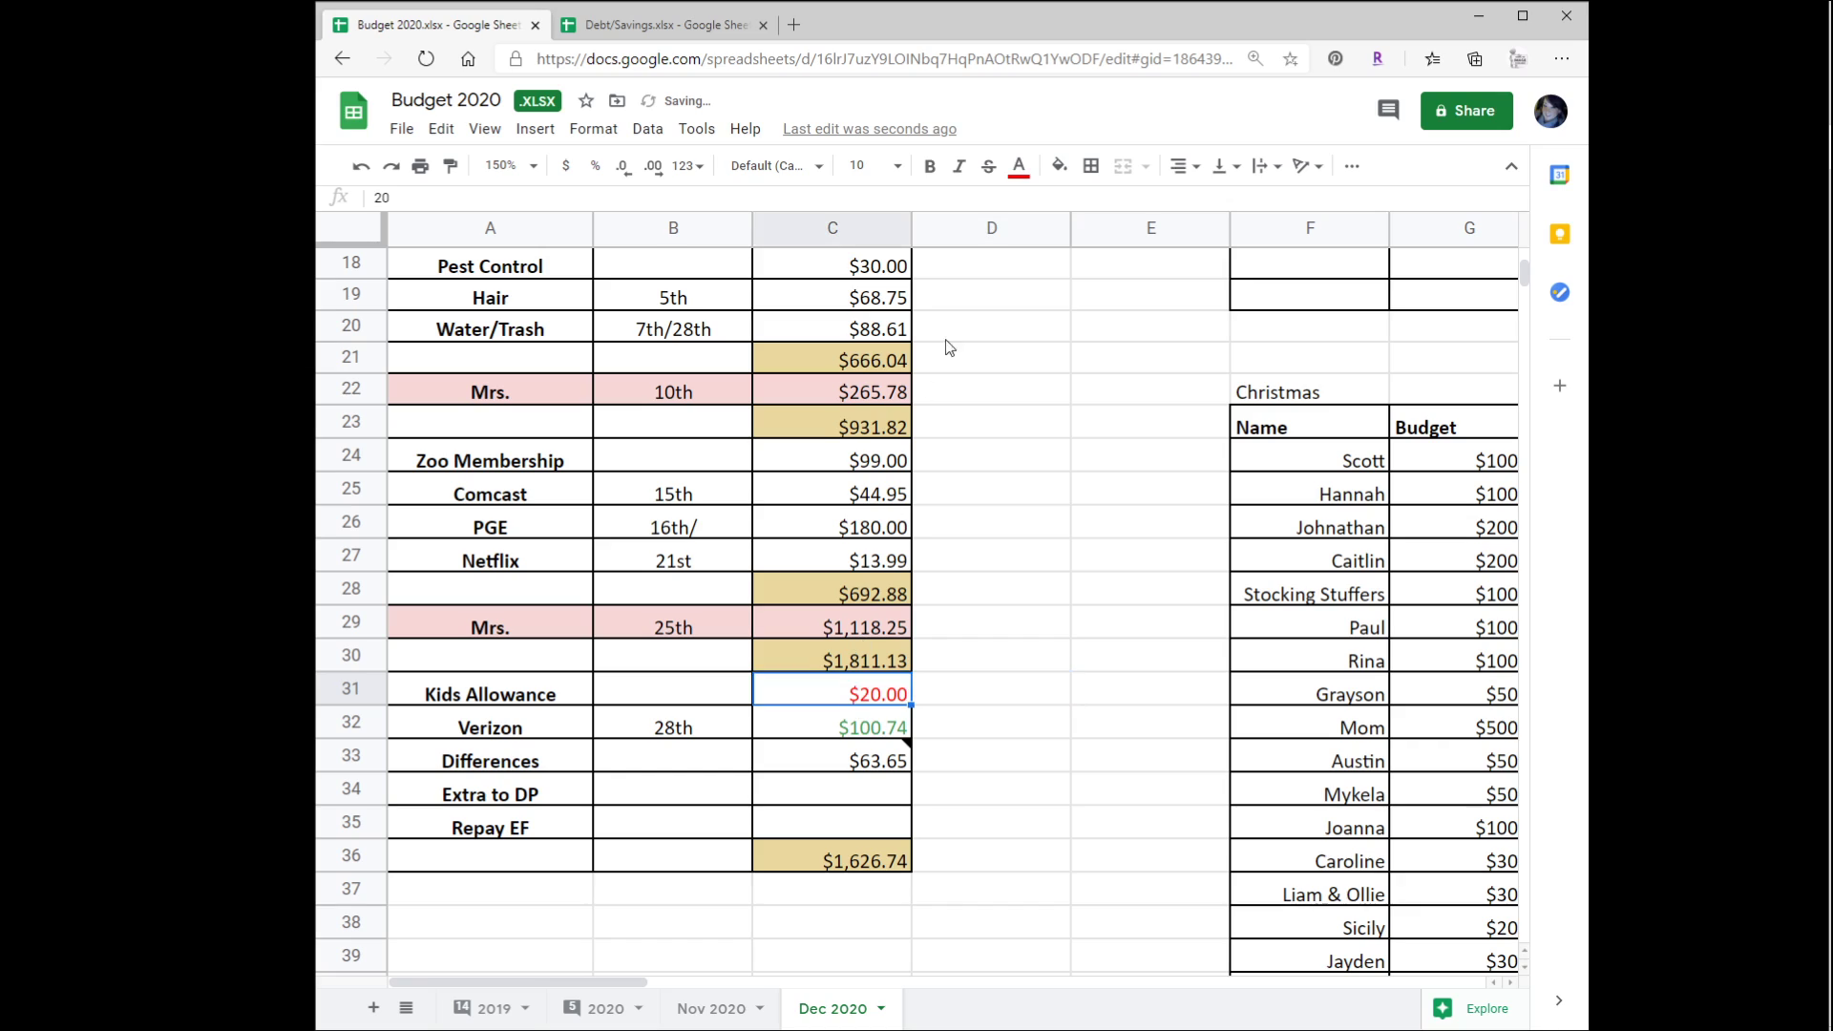
{"action": "left_click", "coordinate": [1019, 166]}
{"action": "left_click", "coordinate": [1032, 206]}
Step: Reset the text color of the December Verizon amount to the default
{"action": "left_click", "coordinate": [874, 731]}
{"action": "left_click", "coordinate": [1019, 166]}
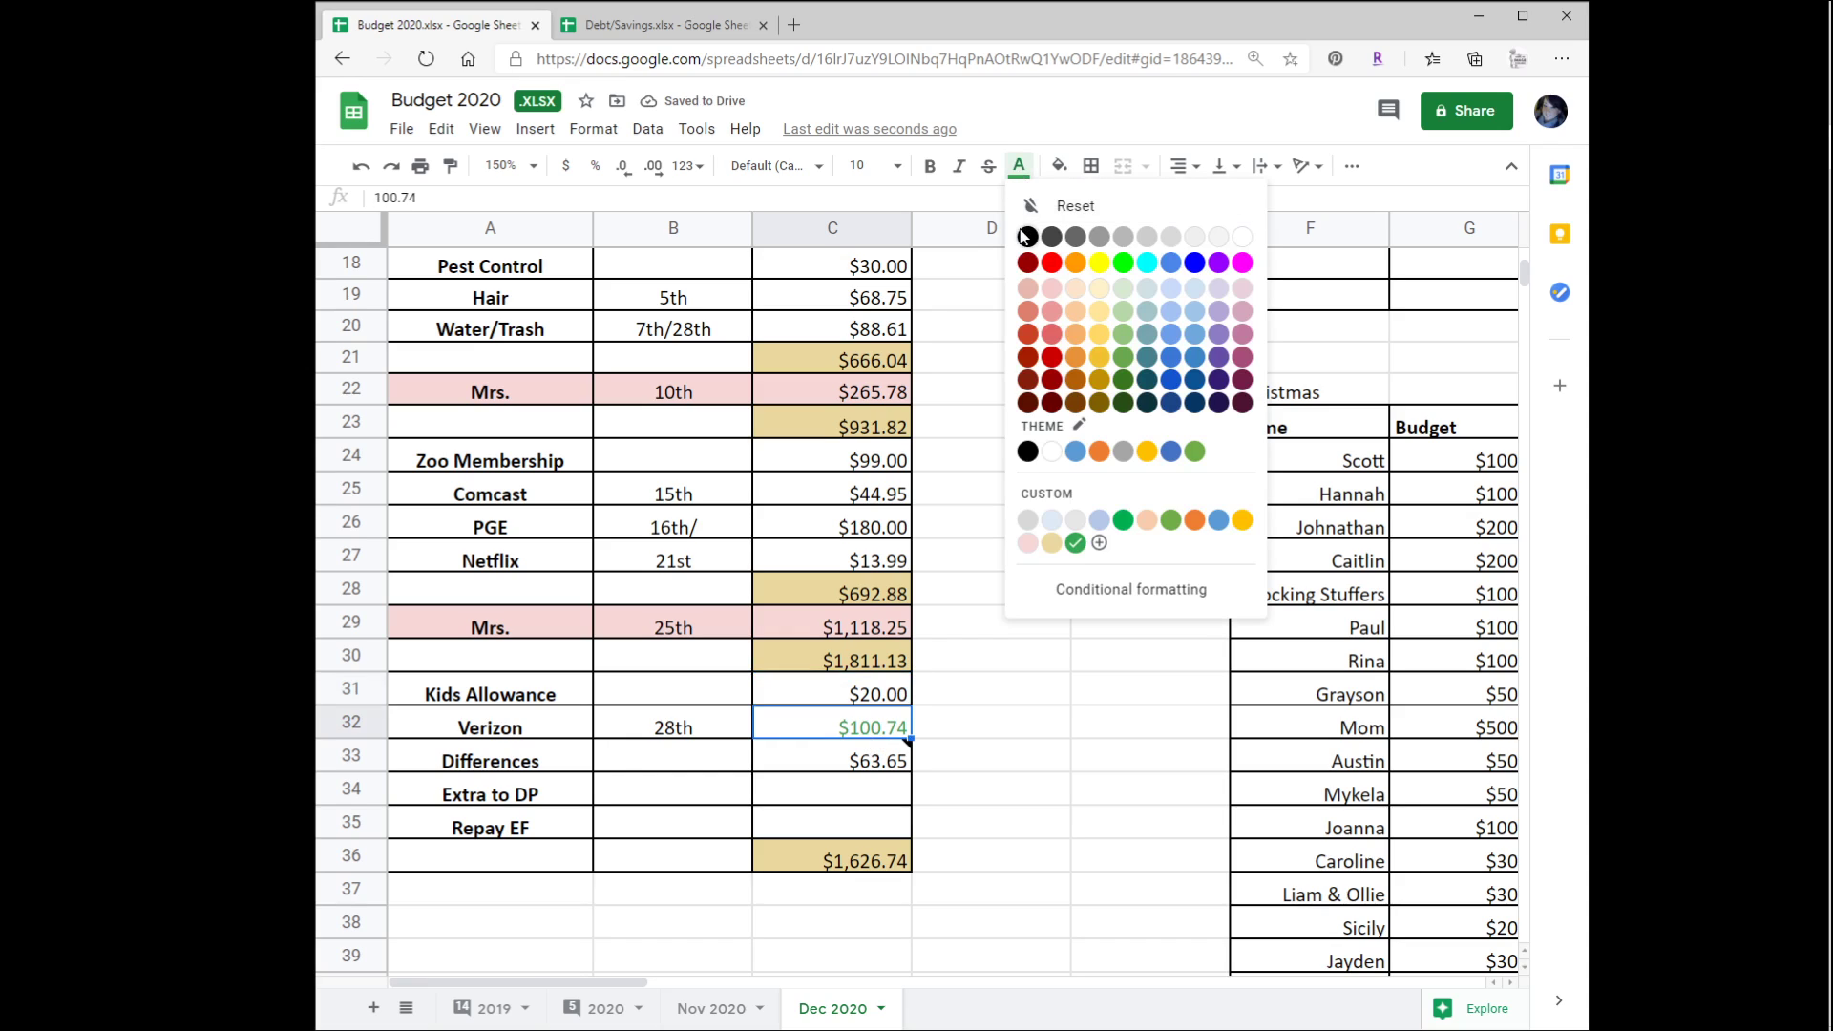
{"action": "left_click", "coordinate": [1031, 206]}
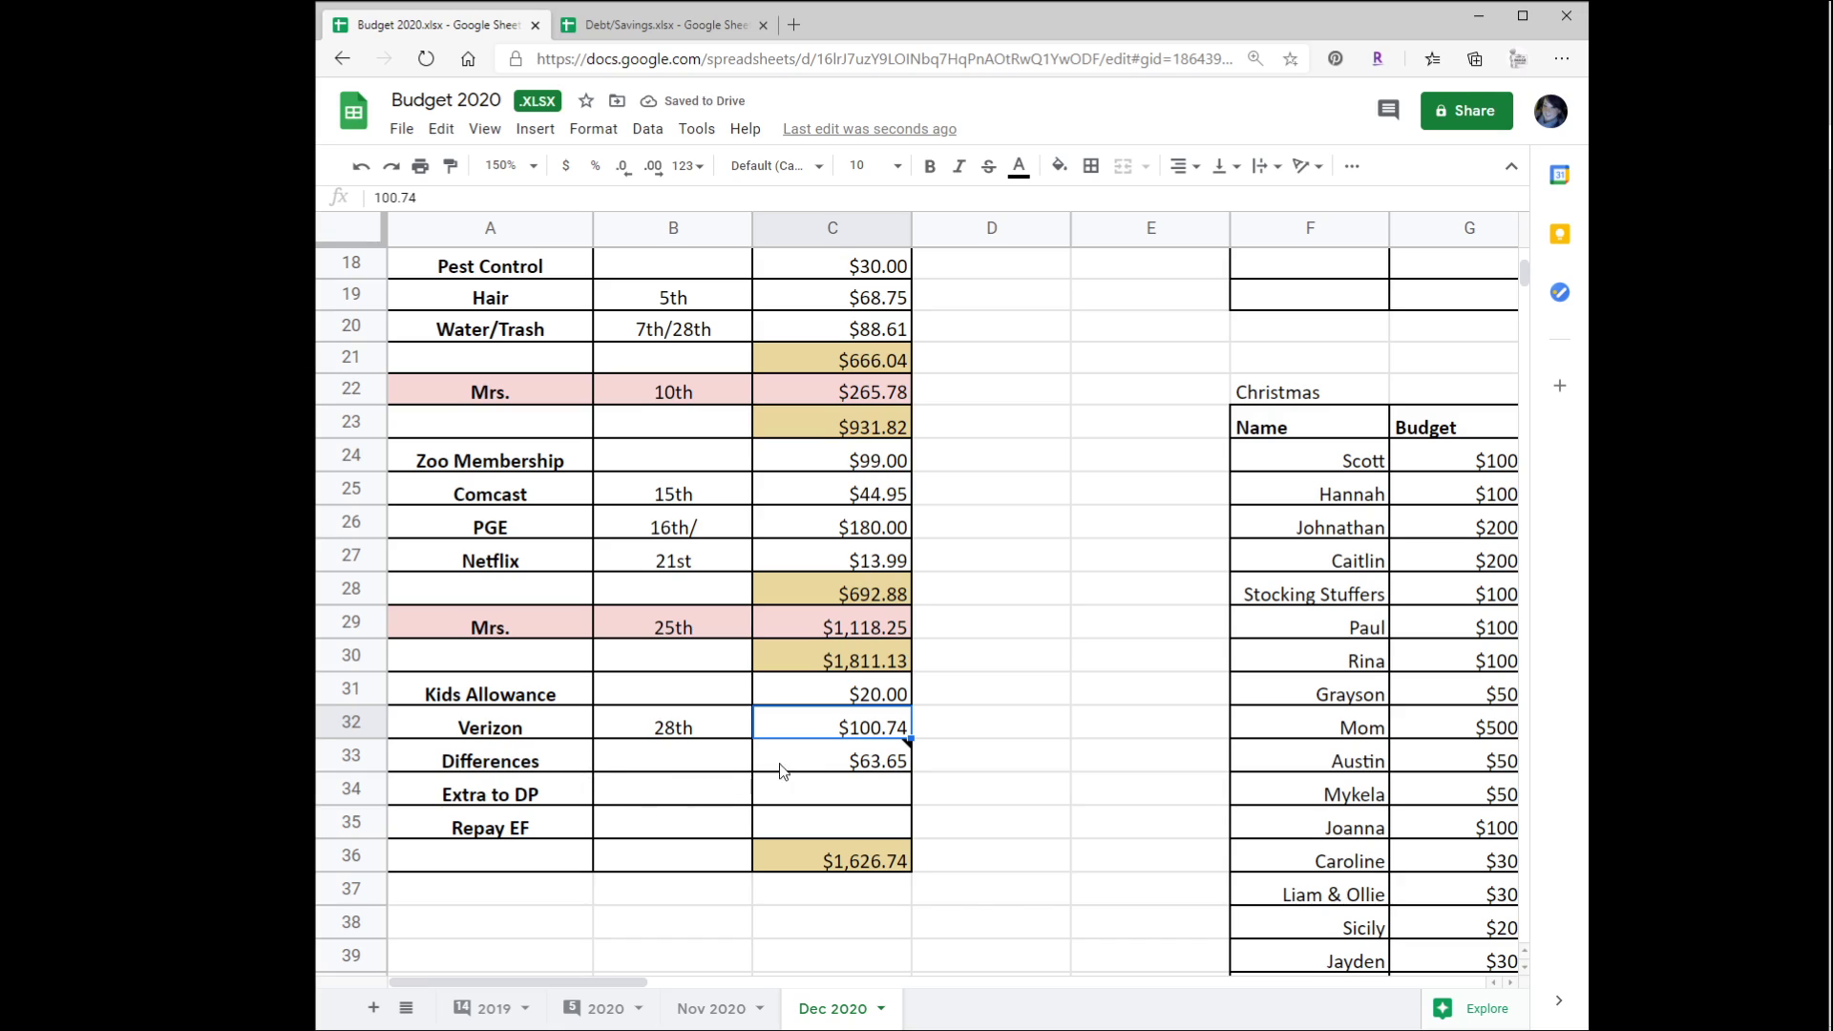
Step: Check the Differences entry and the ending balance, and enter 500 as the Extra to DP amount in currency format
{"action": "left_click", "coordinate": [831, 762]}
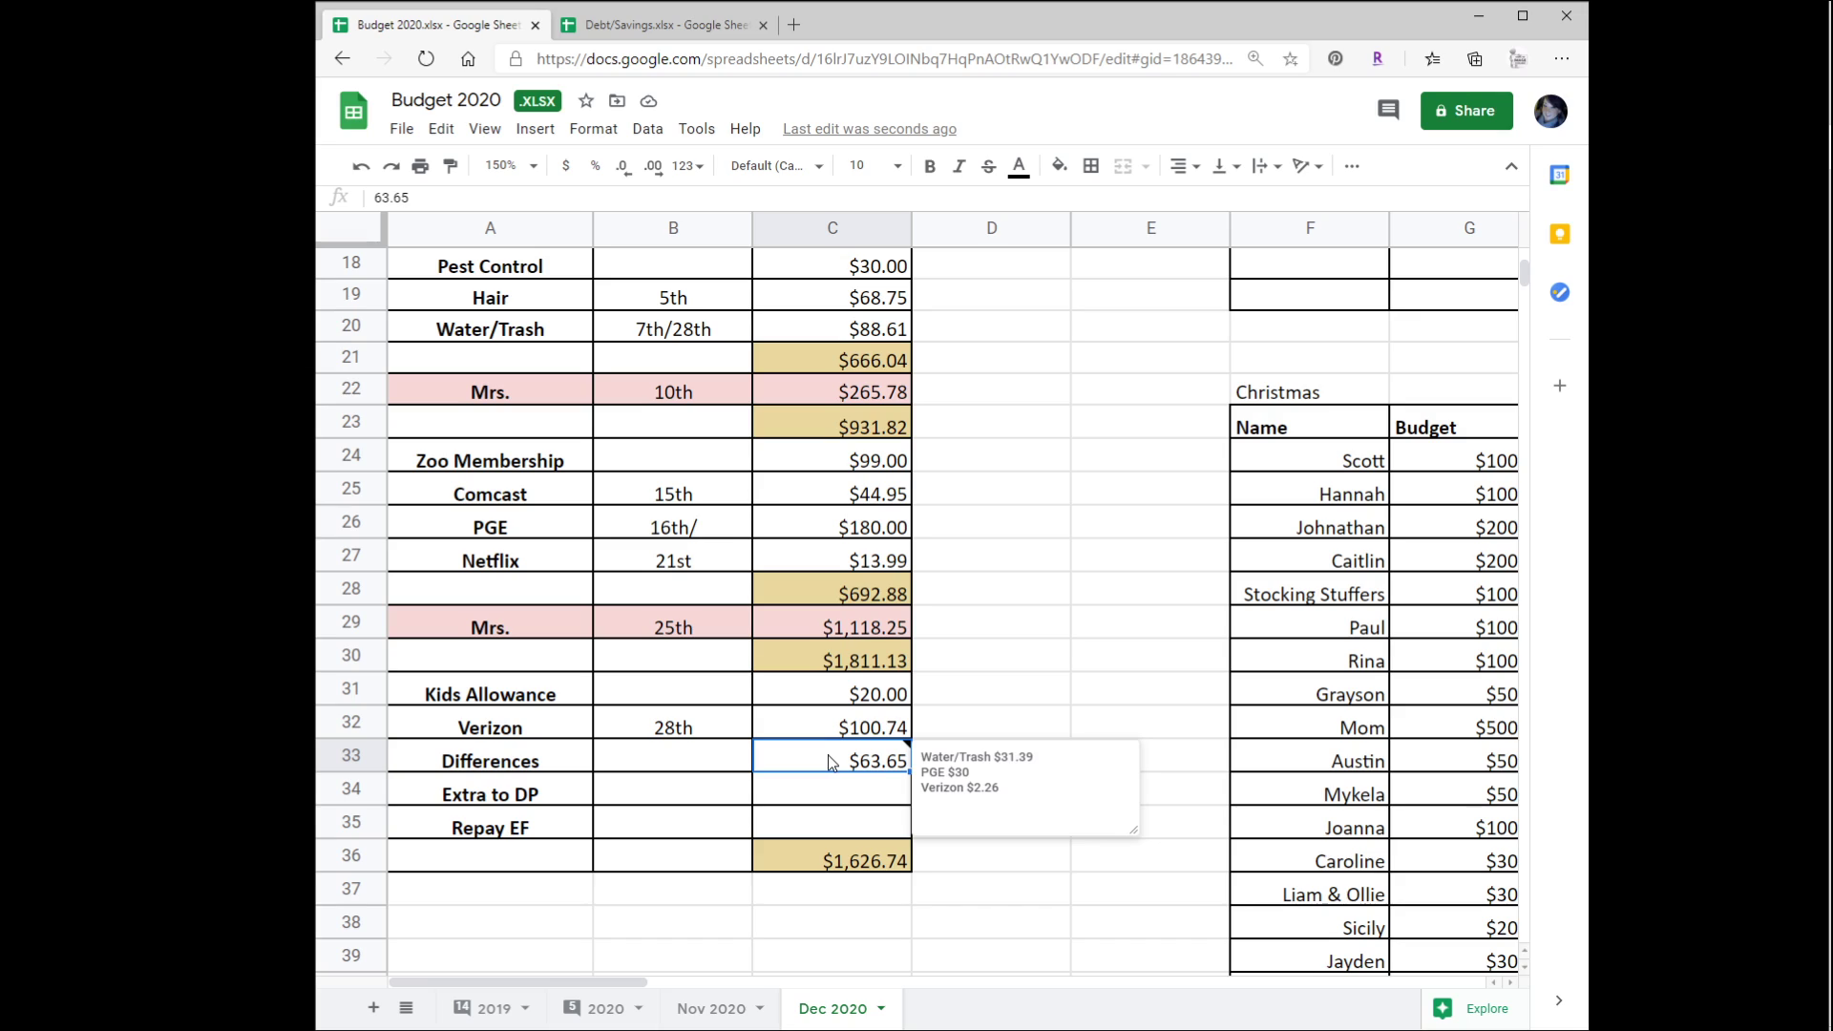
{"action": "left_click", "coordinate": [838, 869]}
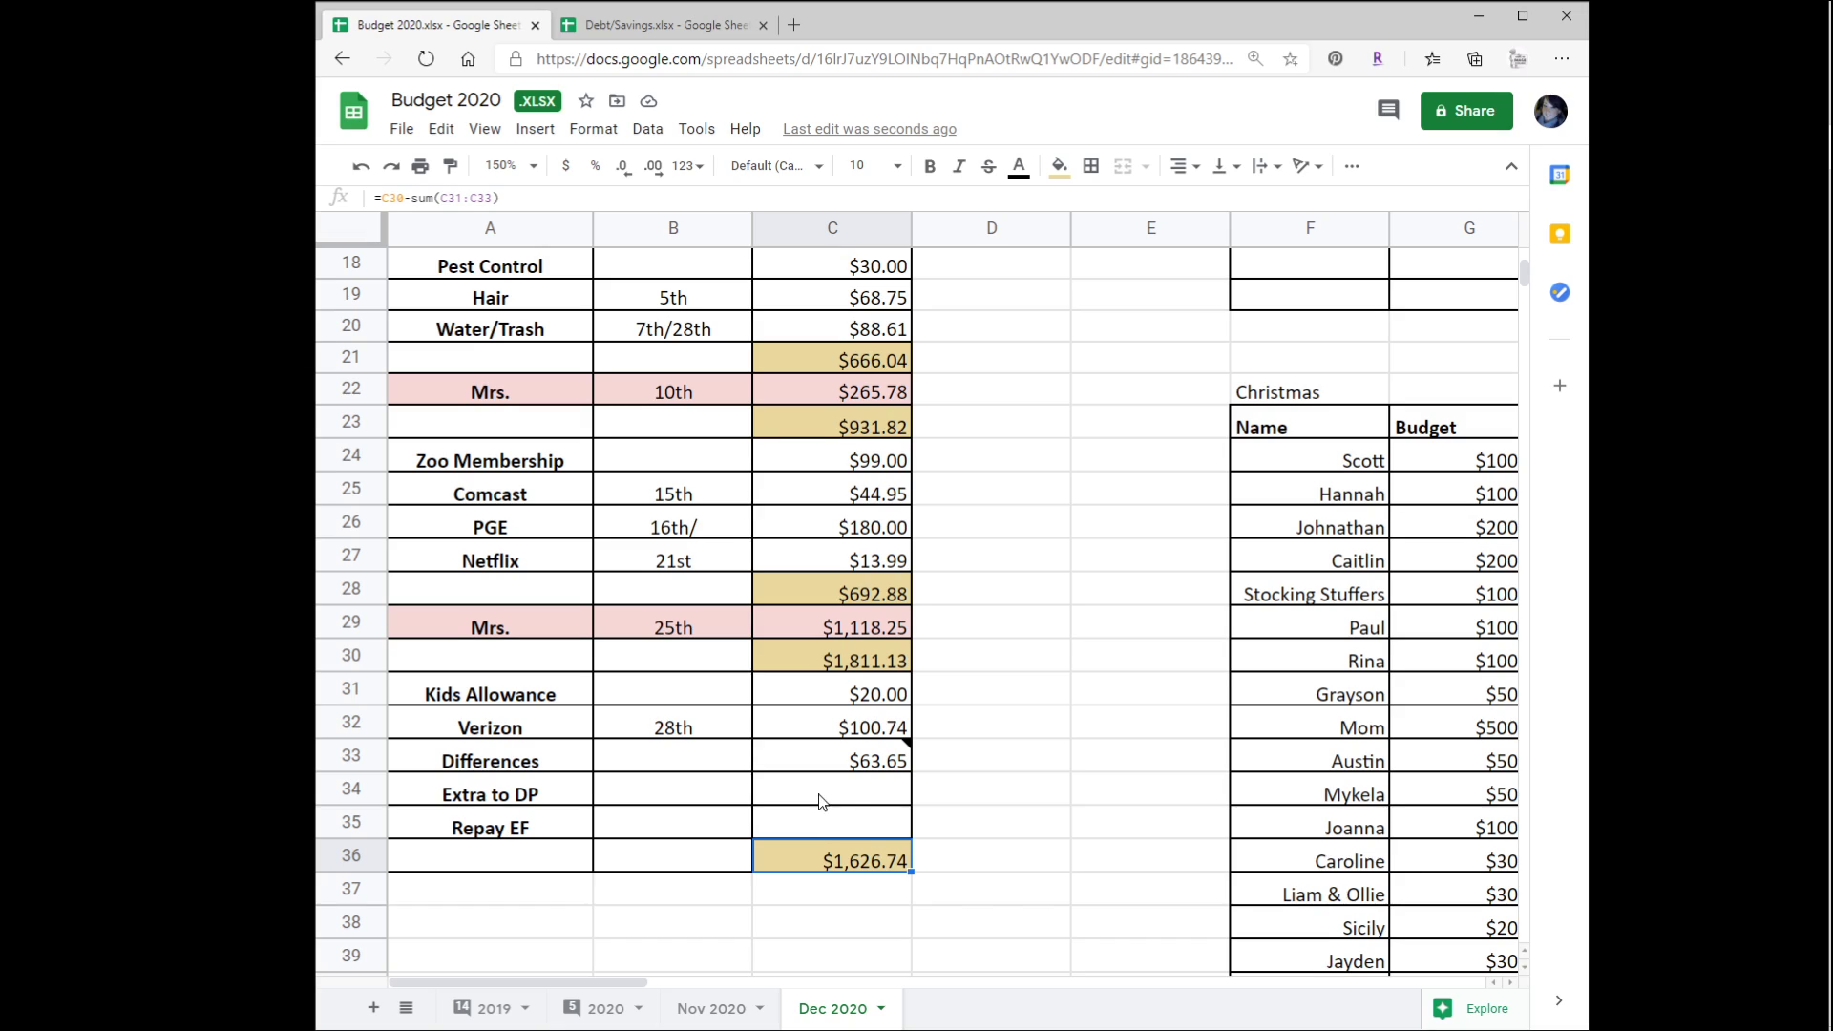
{"action": "mouse_move", "coordinate": [821, 775]}
{"action": "left_click", "coordinate": [811, 796]}
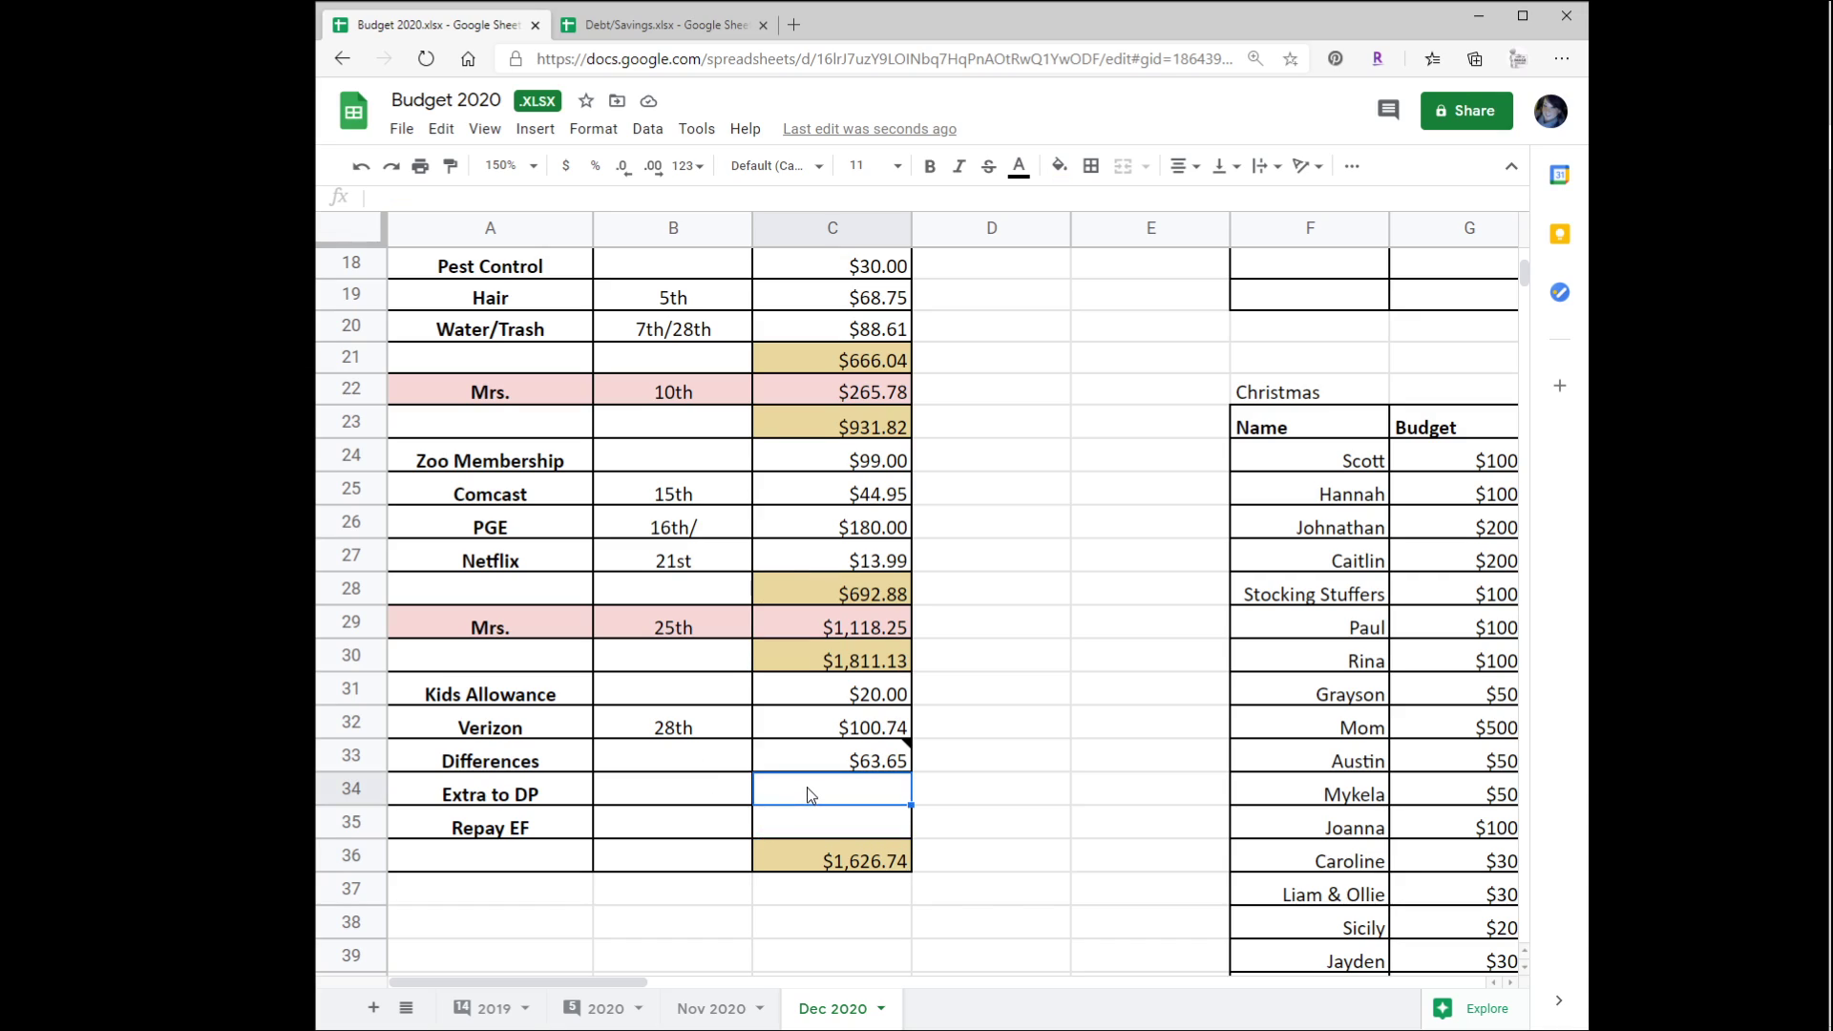
{"action": "type", "text": "500"}
{"action": "key", "text": "Return"}
{"action": "left_click", "coordinate": [811, 796]}
{"action": "left_click", "coordinate": [558, 167]}
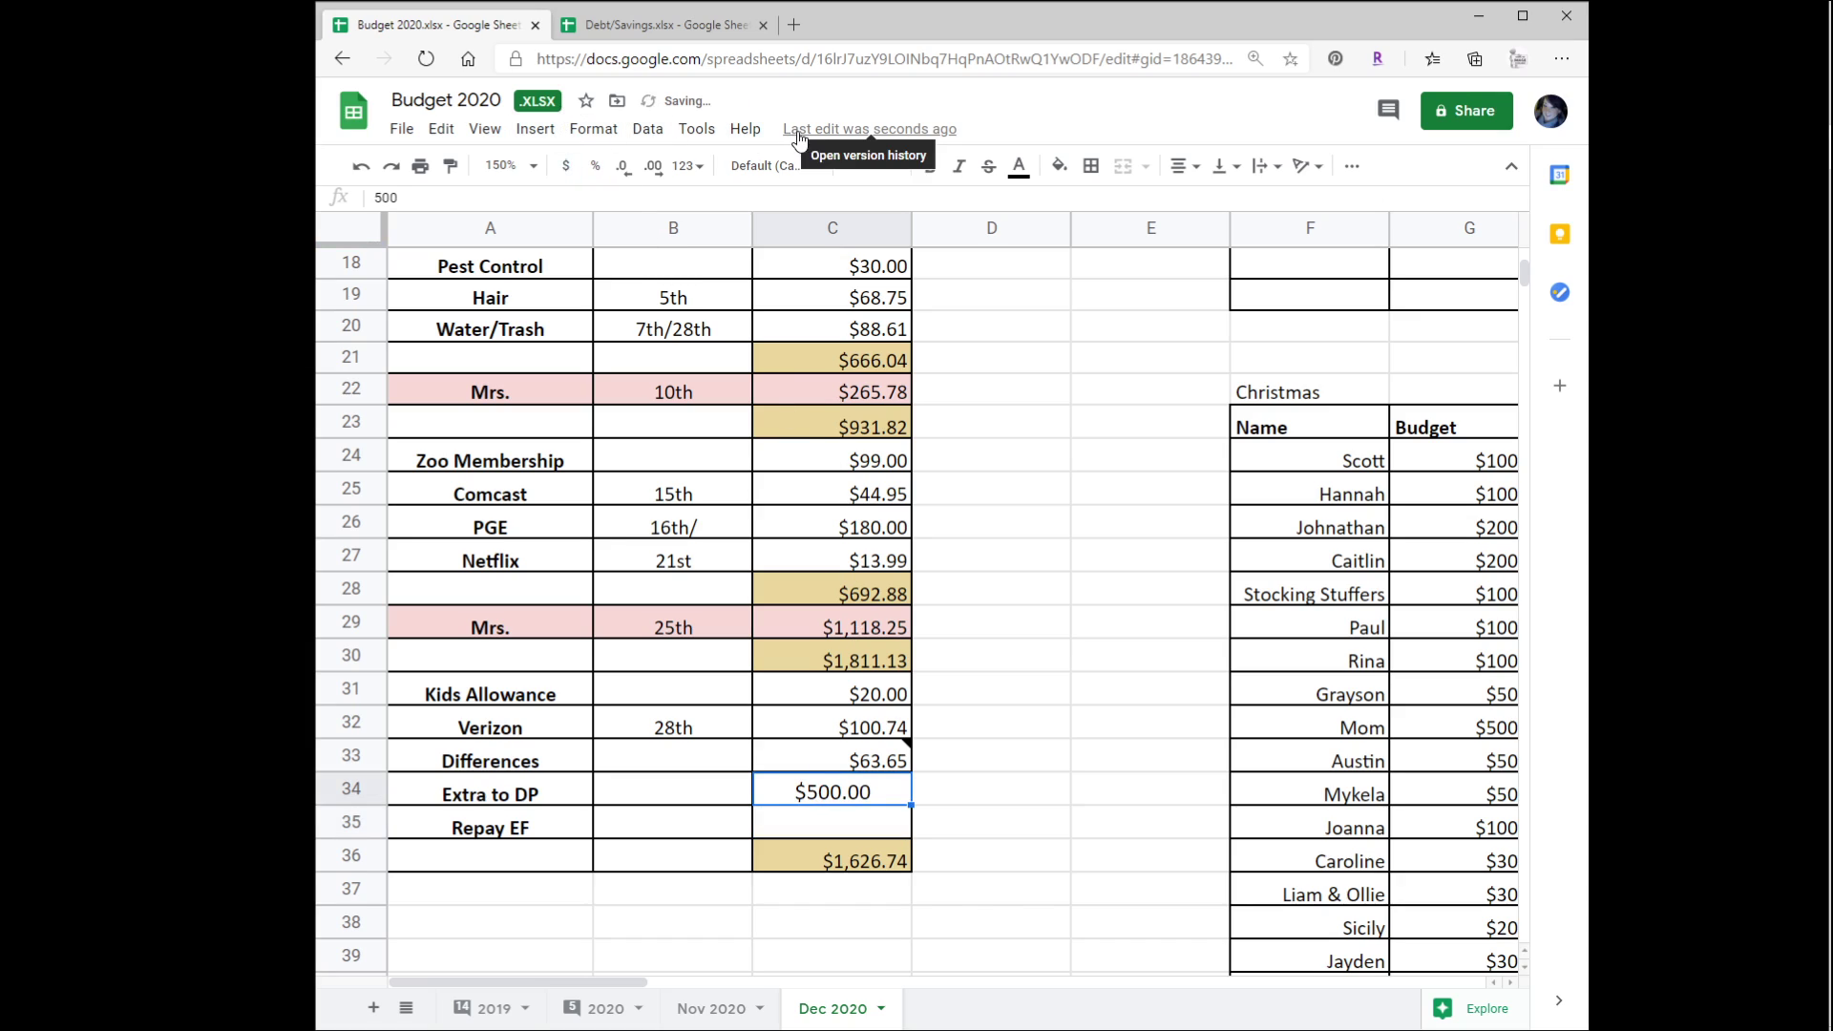
Step: Right-align the Extra to DP amount and set its font size to 10
{"action": "left_click", "coordinate": [1193, 167]}
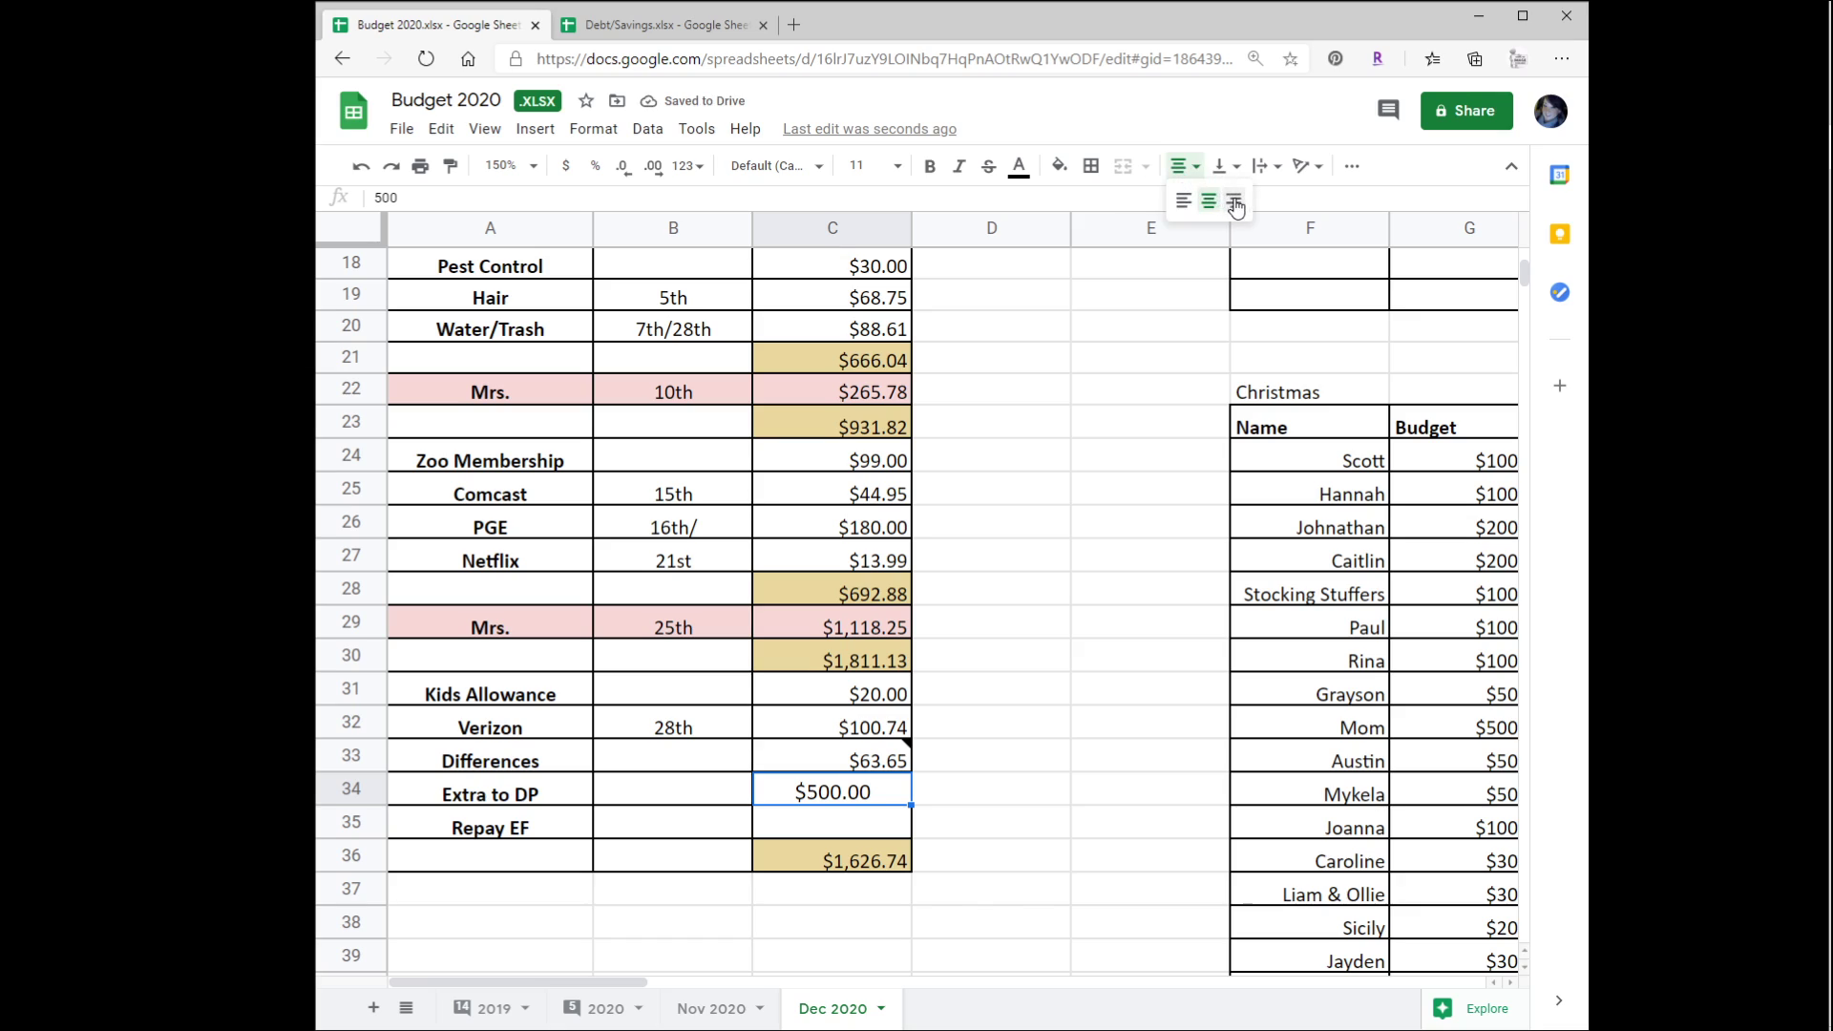
{"action": "left_click", "coordinate": [1232, 203]}
{"action": "left_click", "coordinate": [896, 167]}
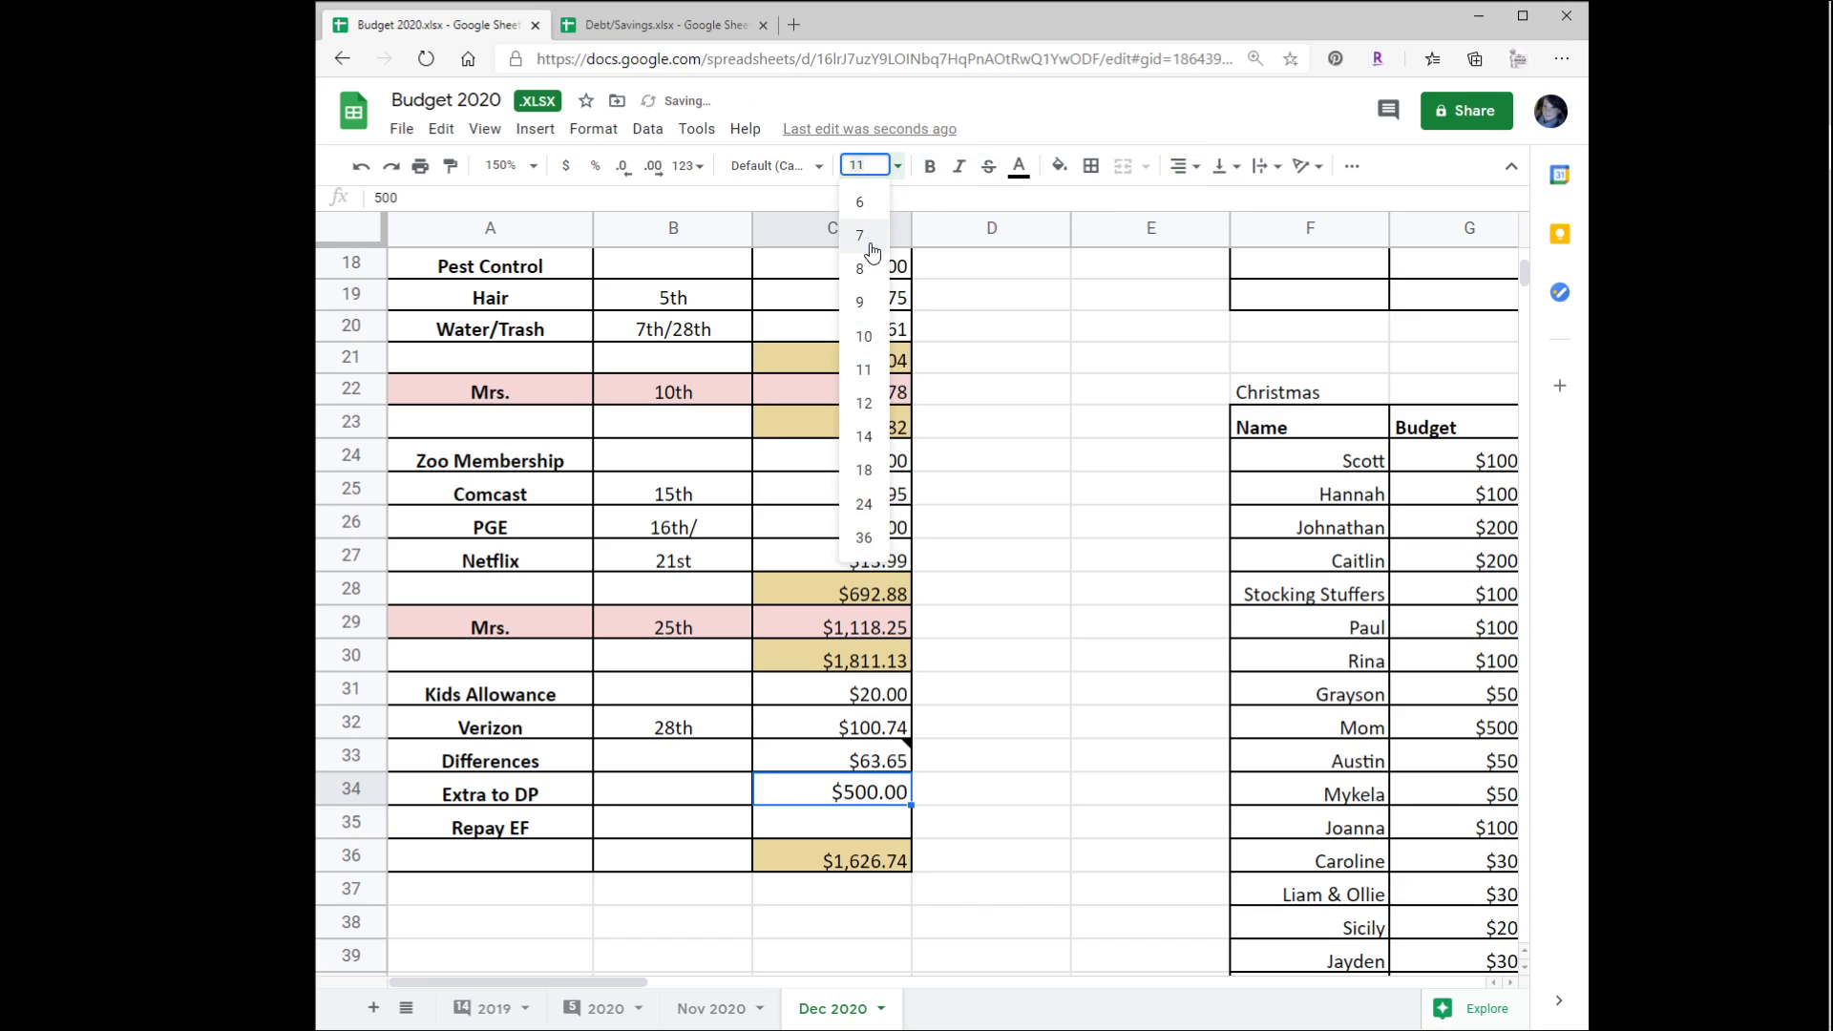
{"action": "left_click", "coordinate": [865, 336]}
{"action": "left_click", "coordinate": [1005, 833]}
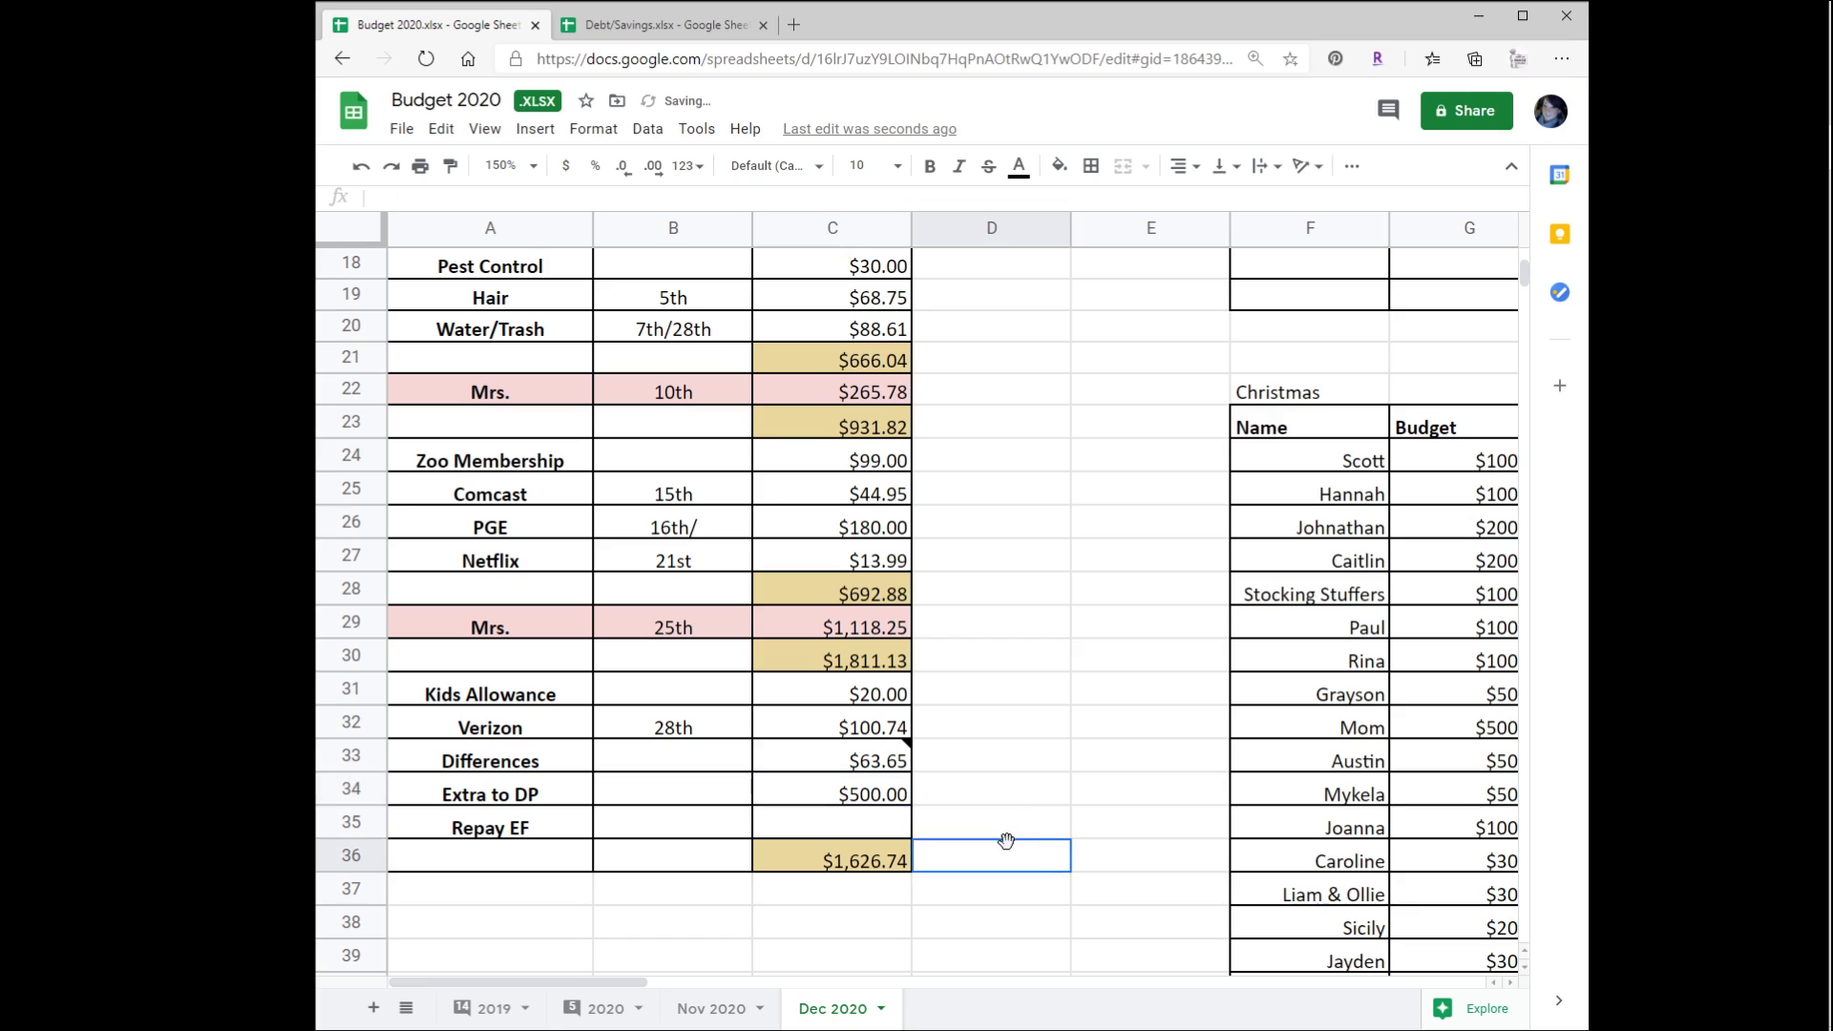
Step: Apply currency format to the Repay EF amount cell and extend the ending balance formula in C36 to =C30-sum(C31:C35)
{"action": "left_click", "coordinate": [825, 825]}
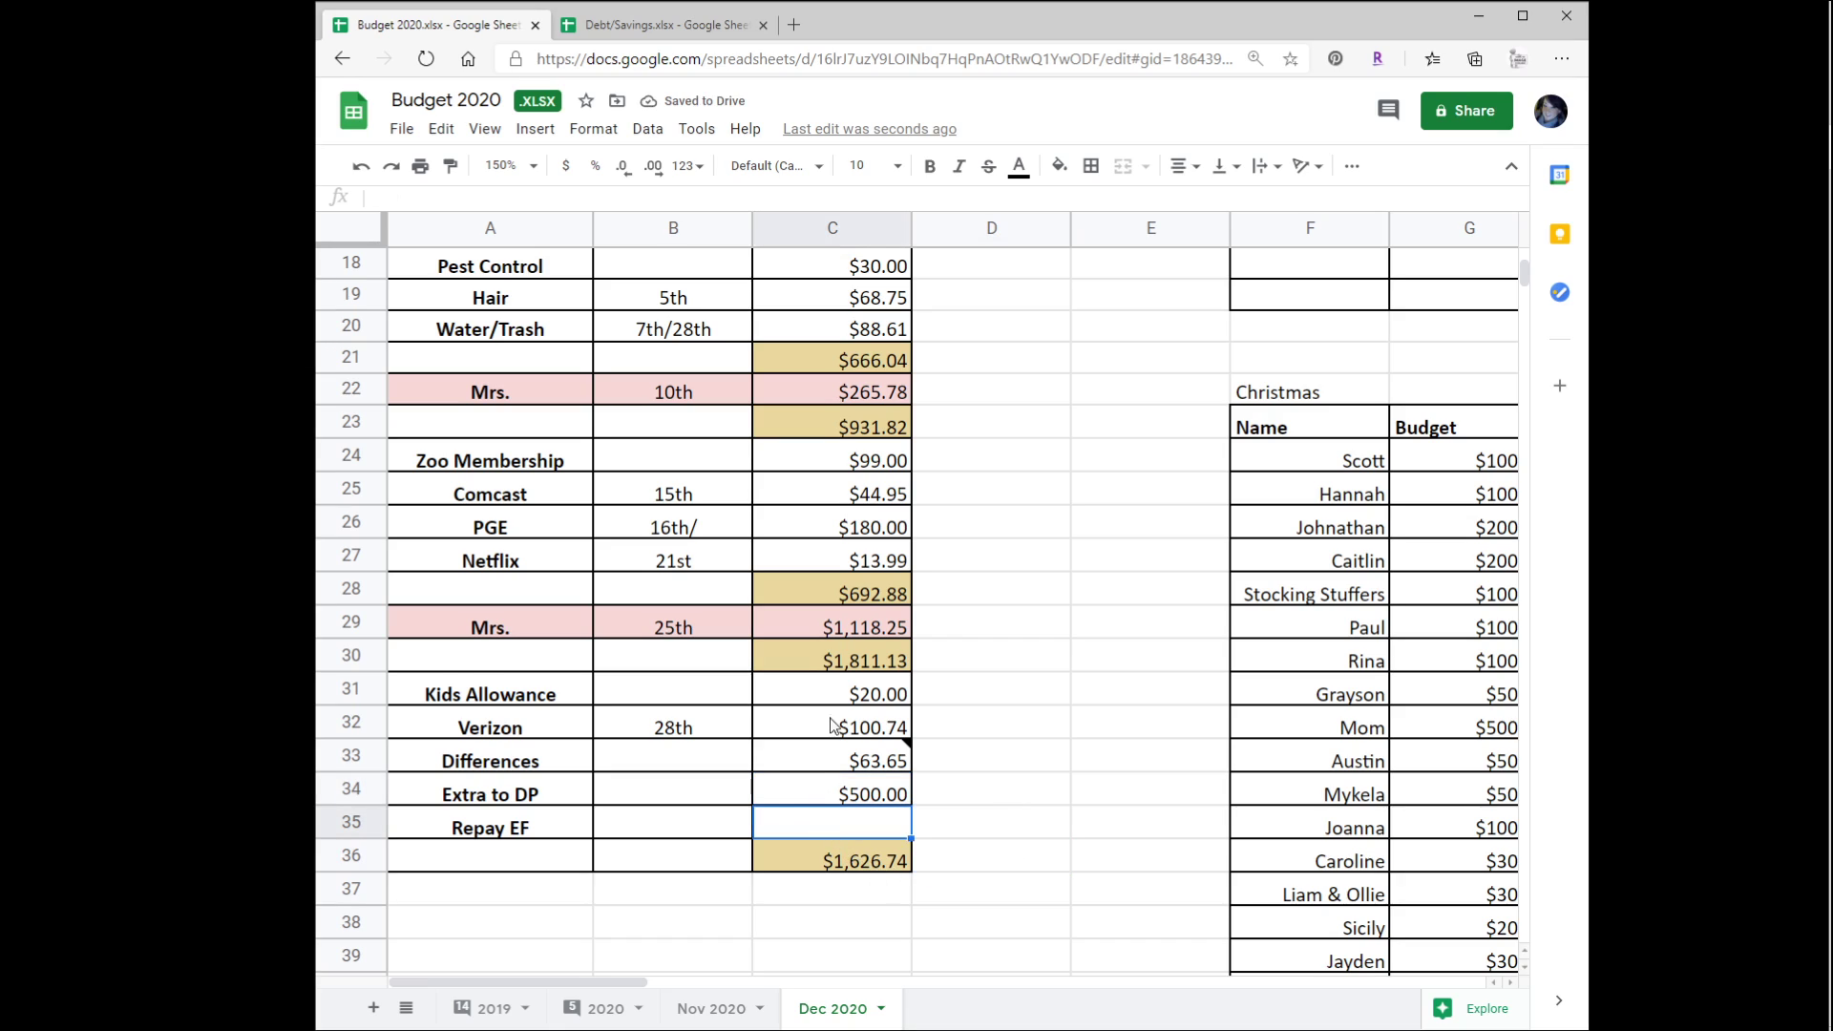
{"action": "left_click", "coordinate": [568, 167]}
{"action": "left_click", "coordinate": [871, 862]}
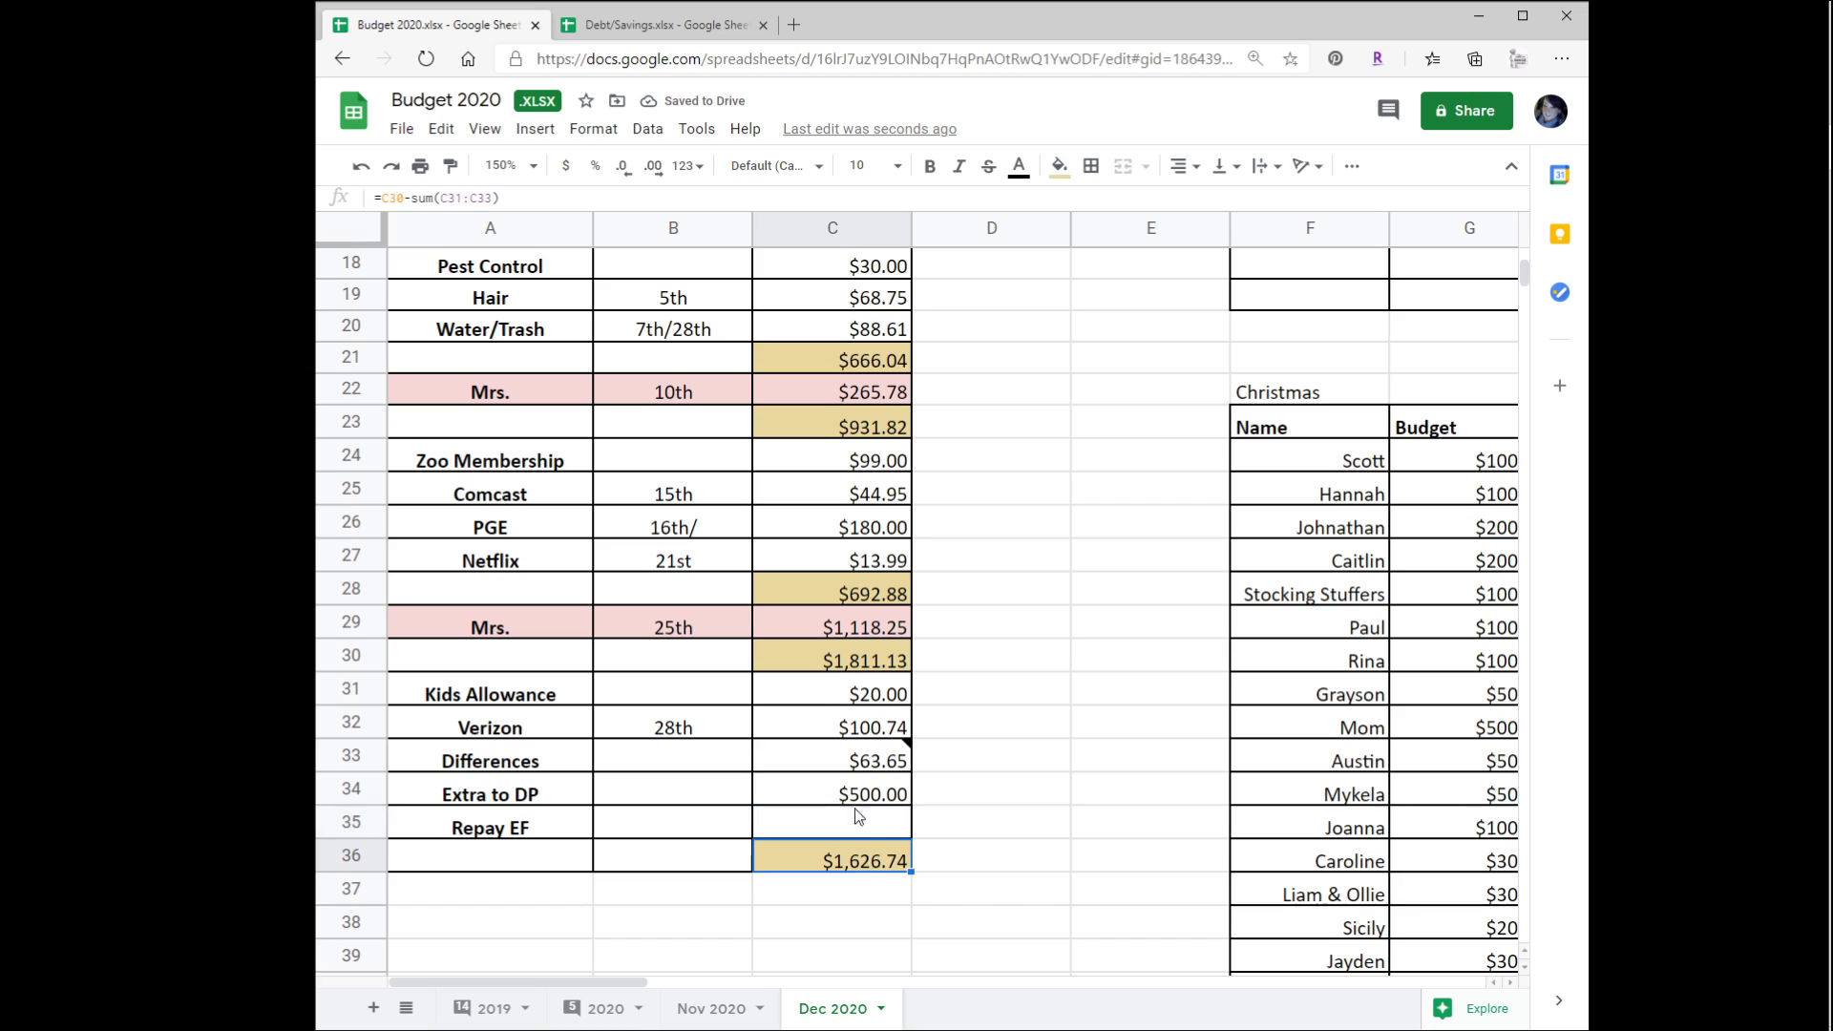
{"action": "left_click", "coordinate": [491, 198]}
{"action": "key", "text": "BackSpace"}
{"action": "type", "text": "5"}
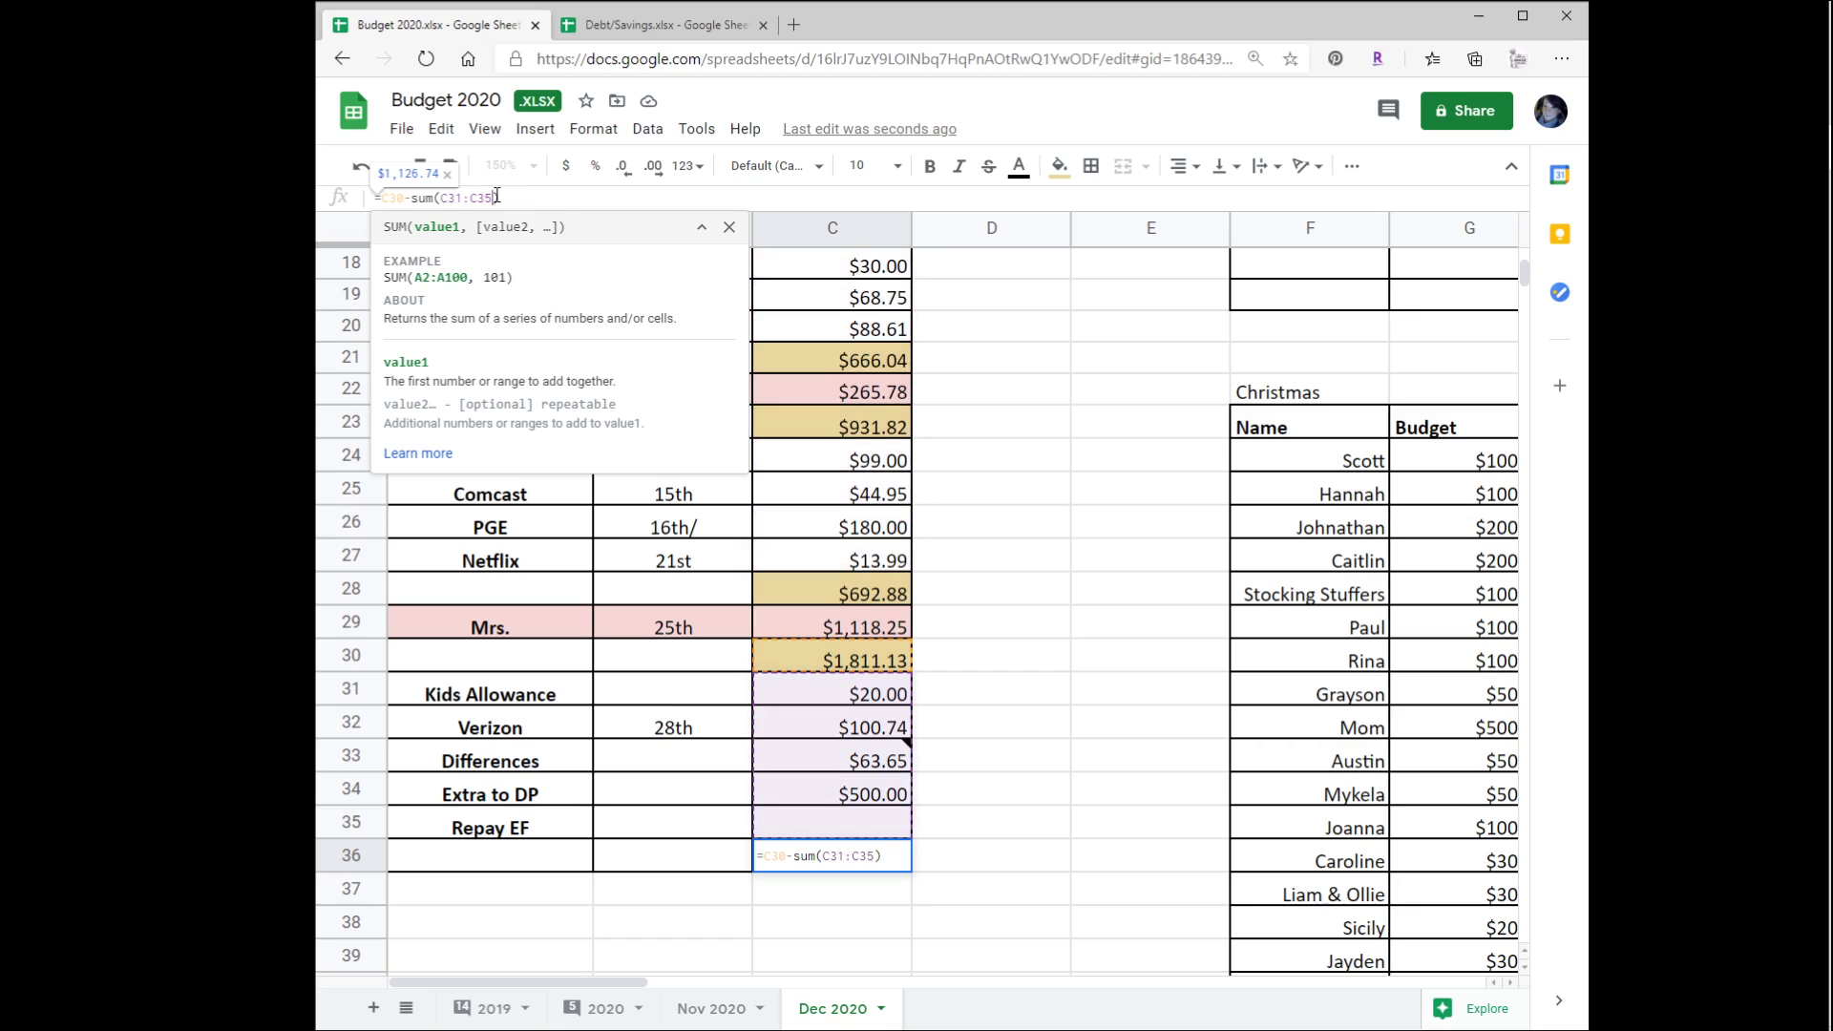
{"action": "left_click", "coordinate": [1067, 527]}
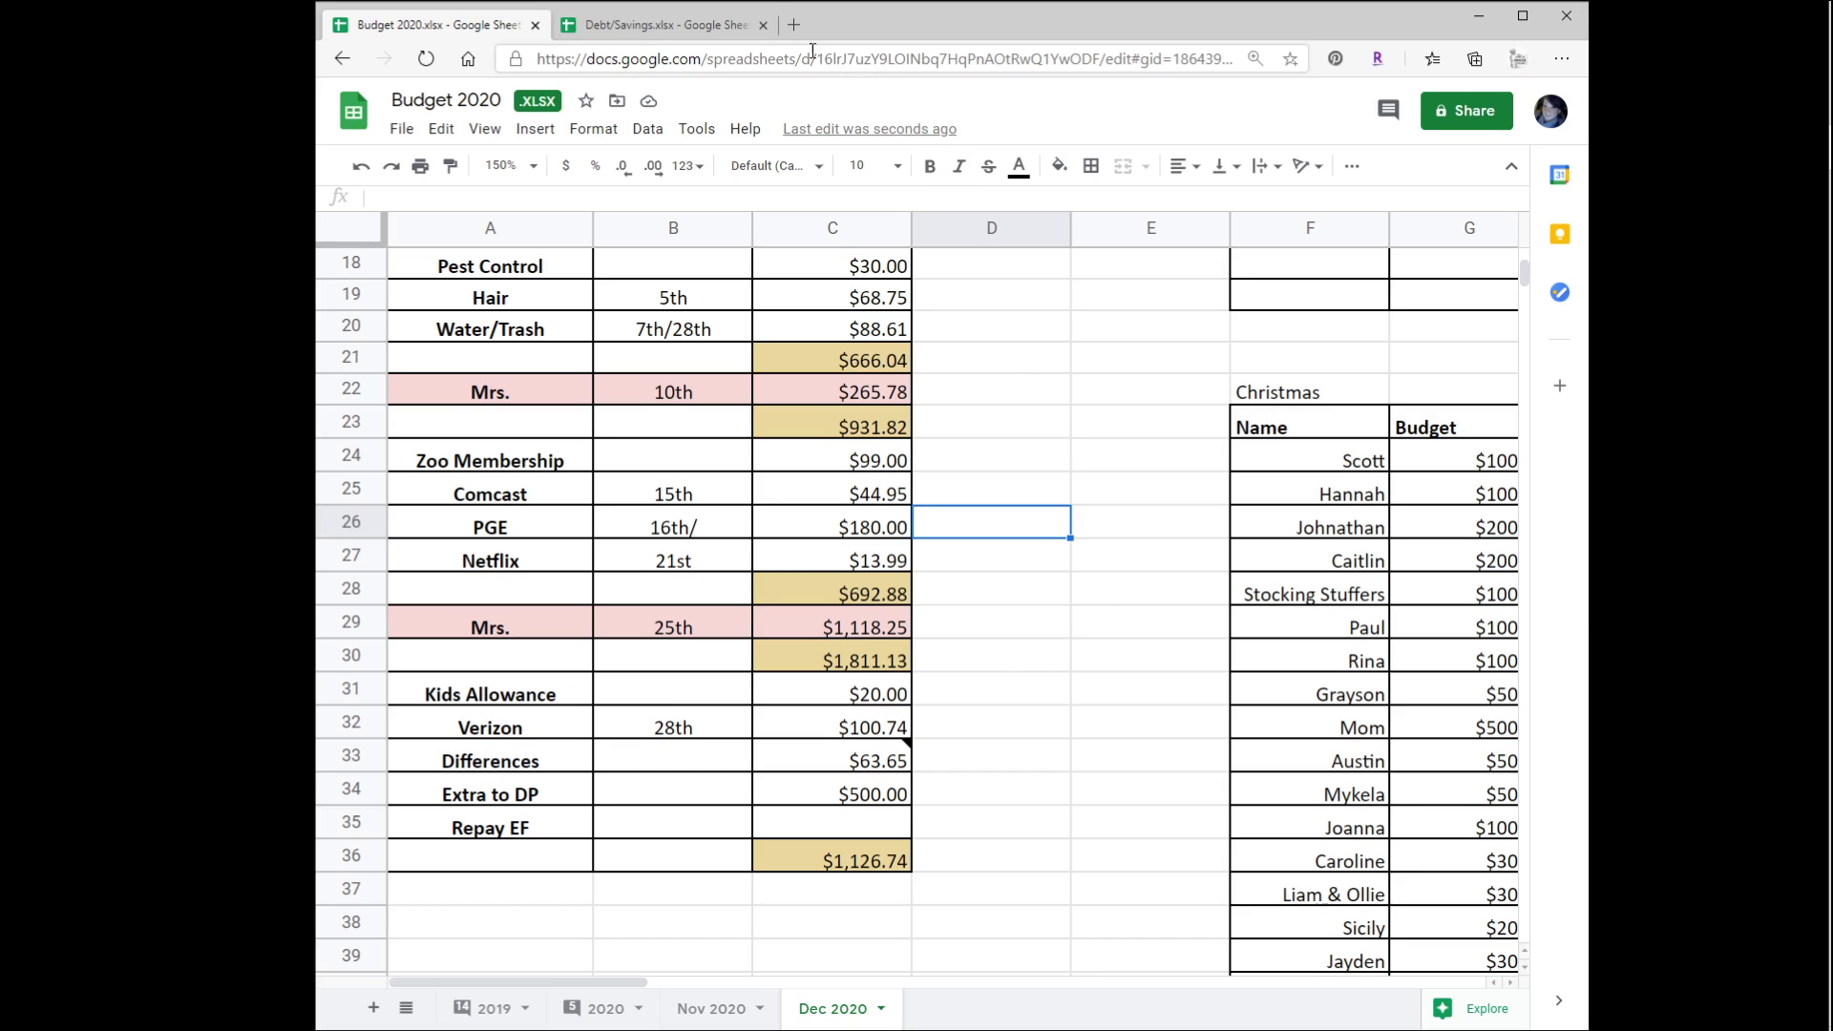
Step: Switch to the Debt/Savings spreadsheet and widen the browser window to fit all months and the total columns
{"action": "left_click", "coordinate": [663, 17]}
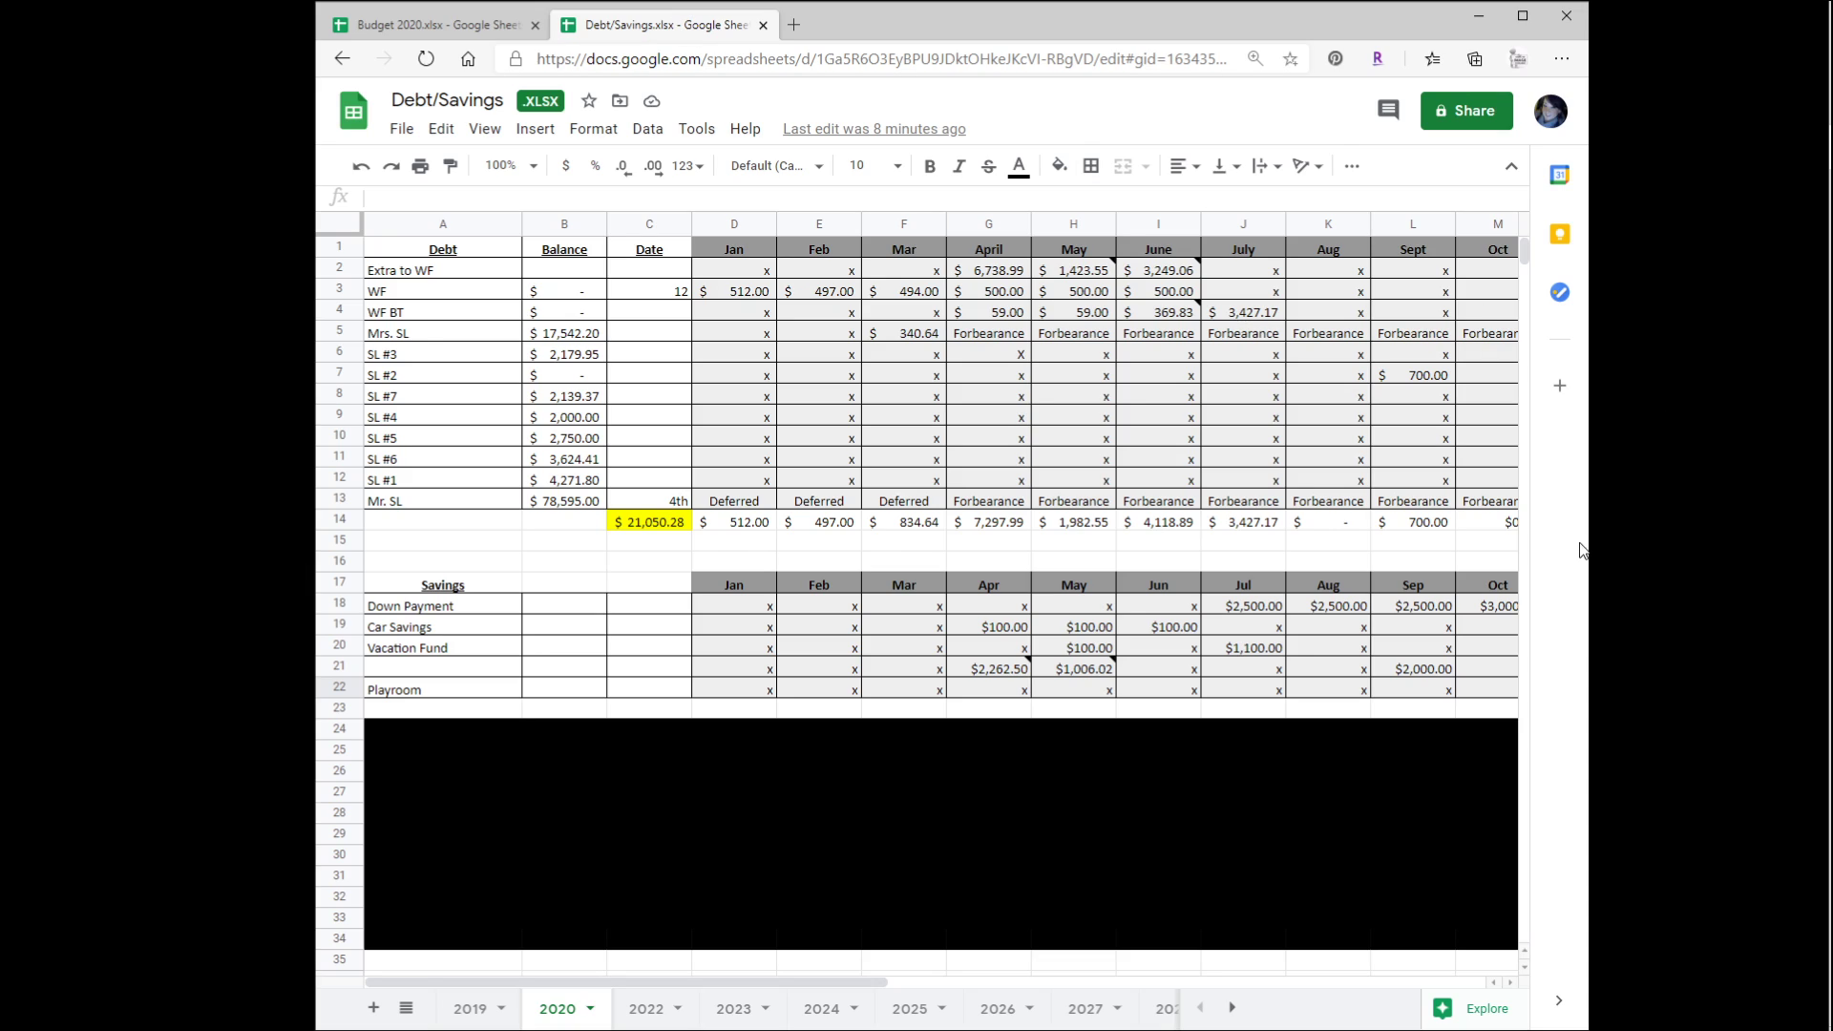
{"action": "left_click_drag", "start_coordinate": [1590, 559], "coordinate": [1778, 565]}
{"action": "left_click_drag", "start_coordinate": [316, 589], "coordinate": [84, 567]}
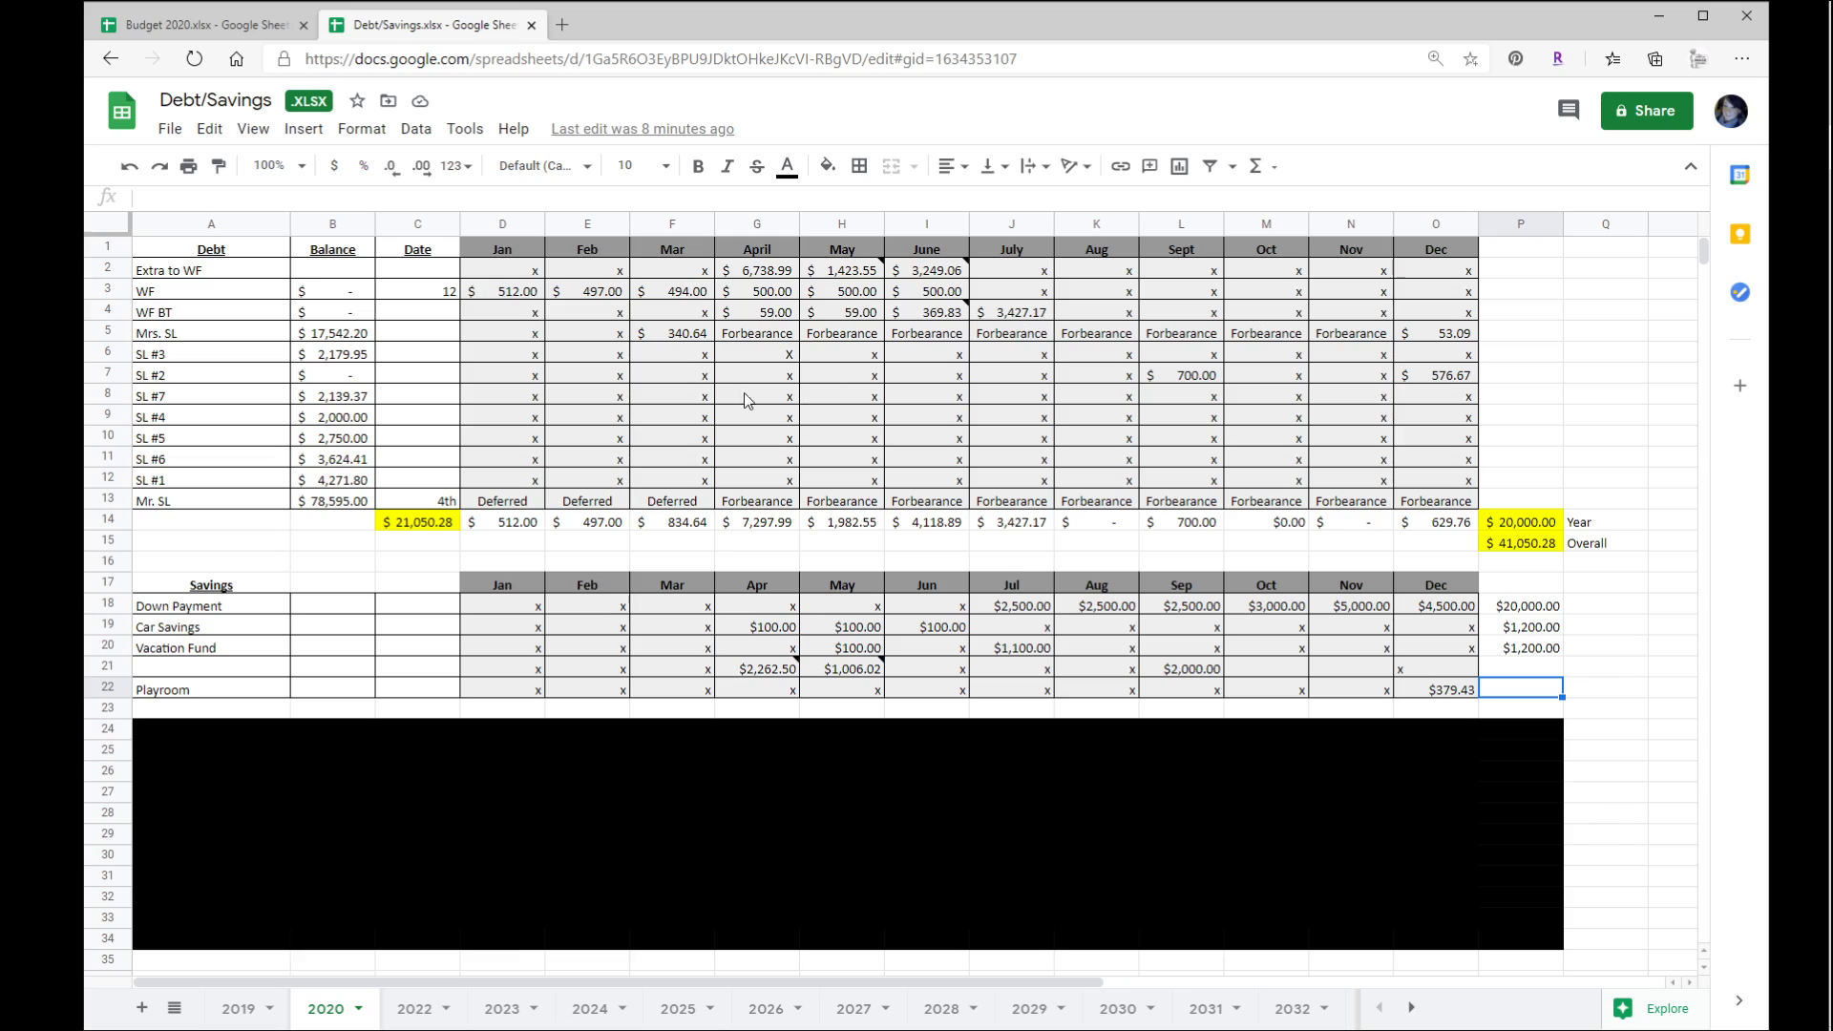
Step: Examine the student loan rows, the monthly debt payment totals, the Year and Overall totals and the Down Payment savings total for 2020
{"action": "left_click", "coordinate": [143, 339]}
{"action": "left_click_drag", "start_coordinate": [144, 342], "coordinate": [1466, 525]}
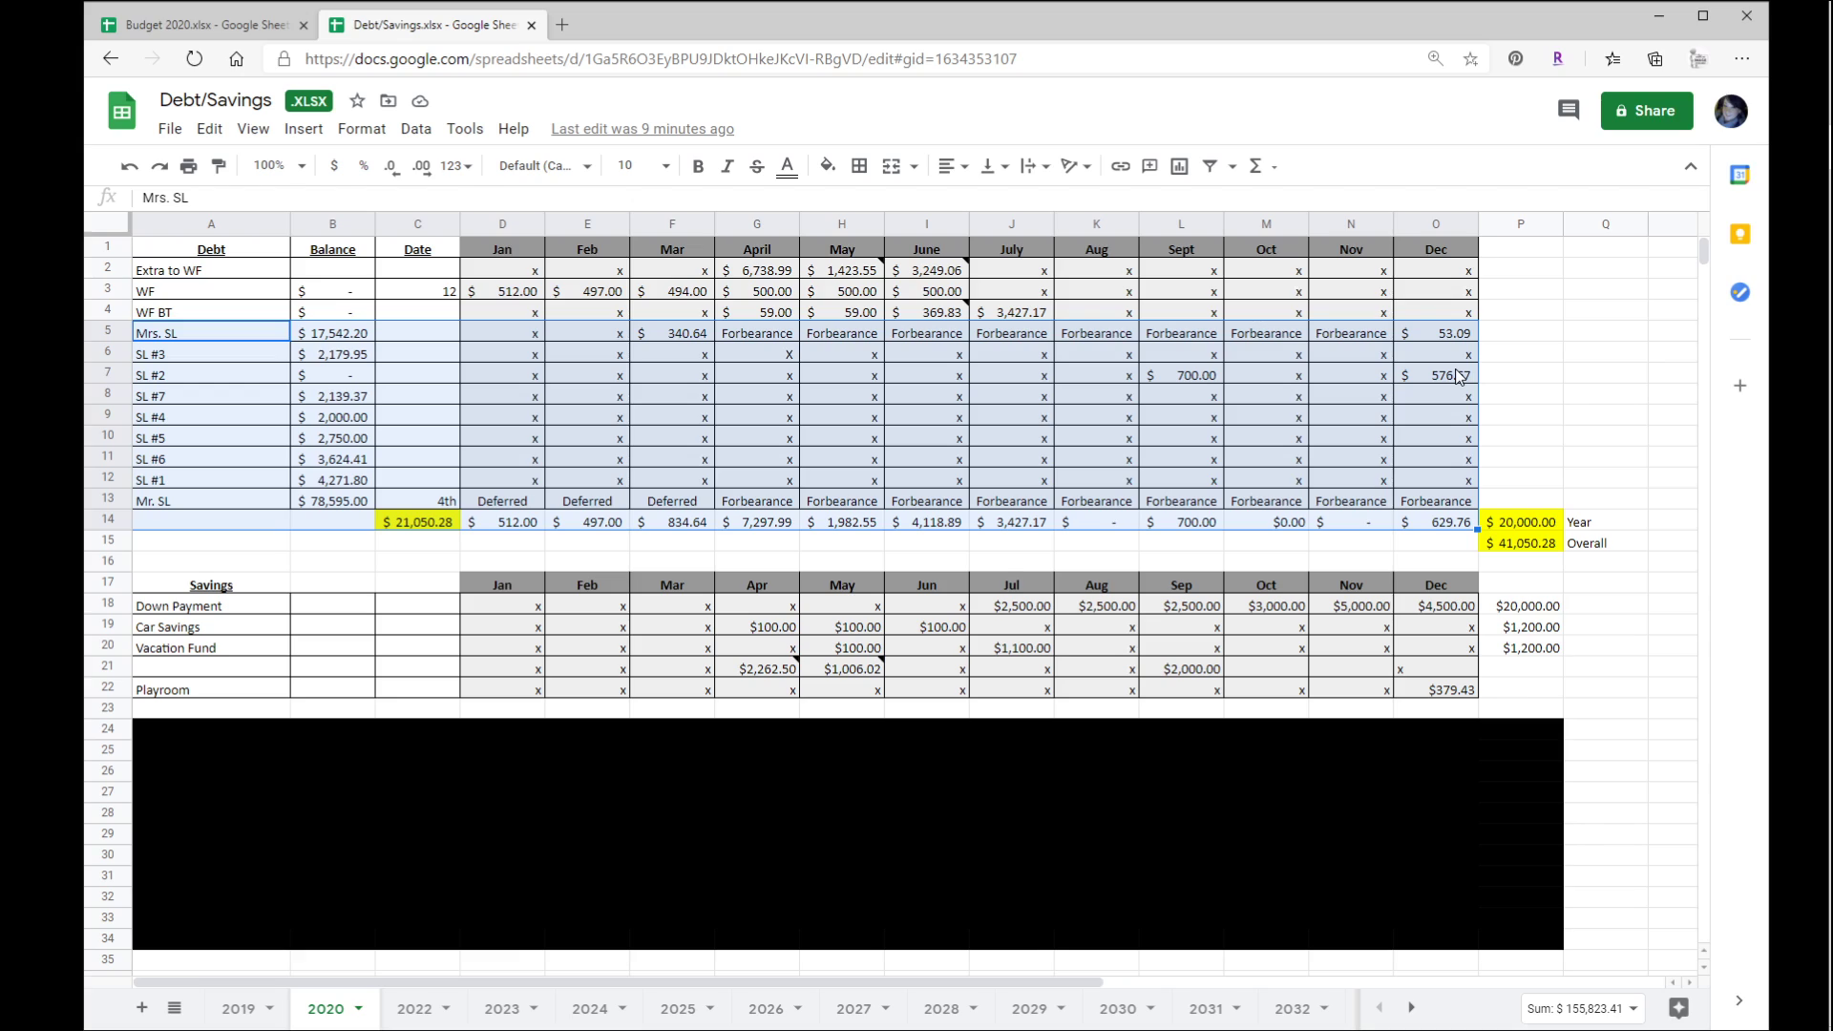
{"action": "left_click", "coordinate": [1111, 558]}
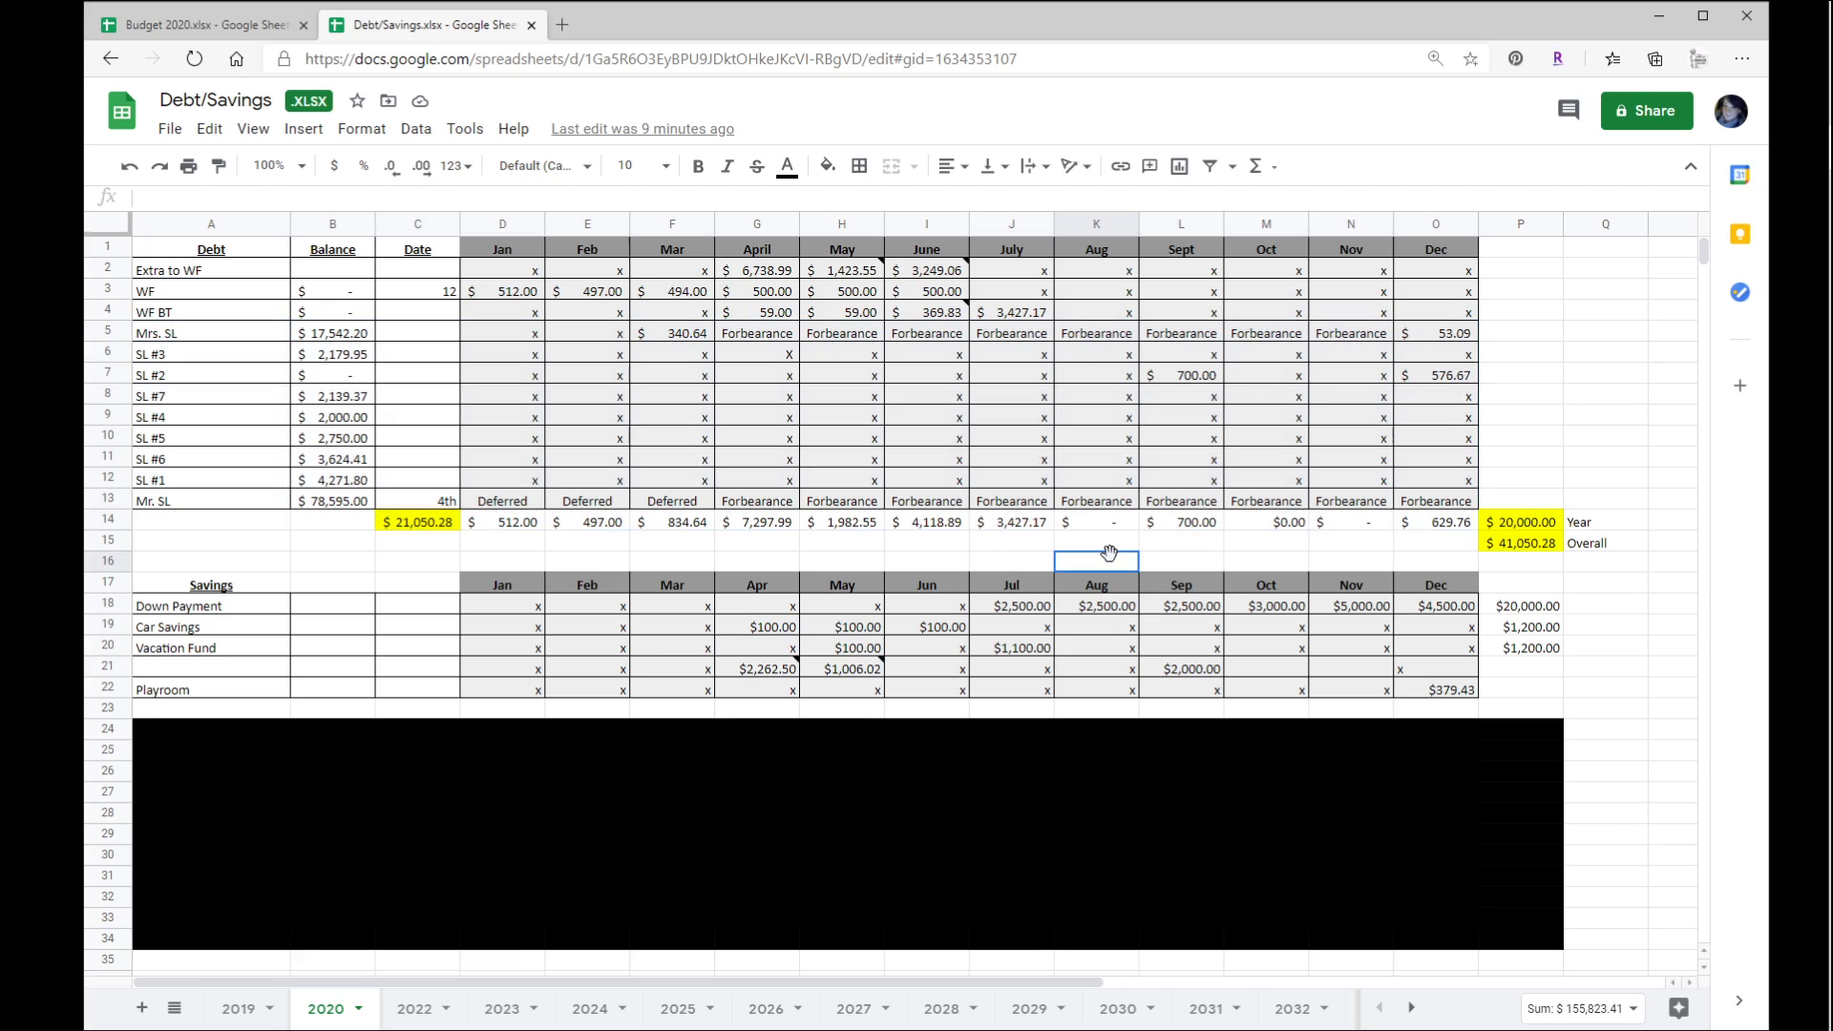
{"action": "left_click", "coordinate": [1047, 528]}
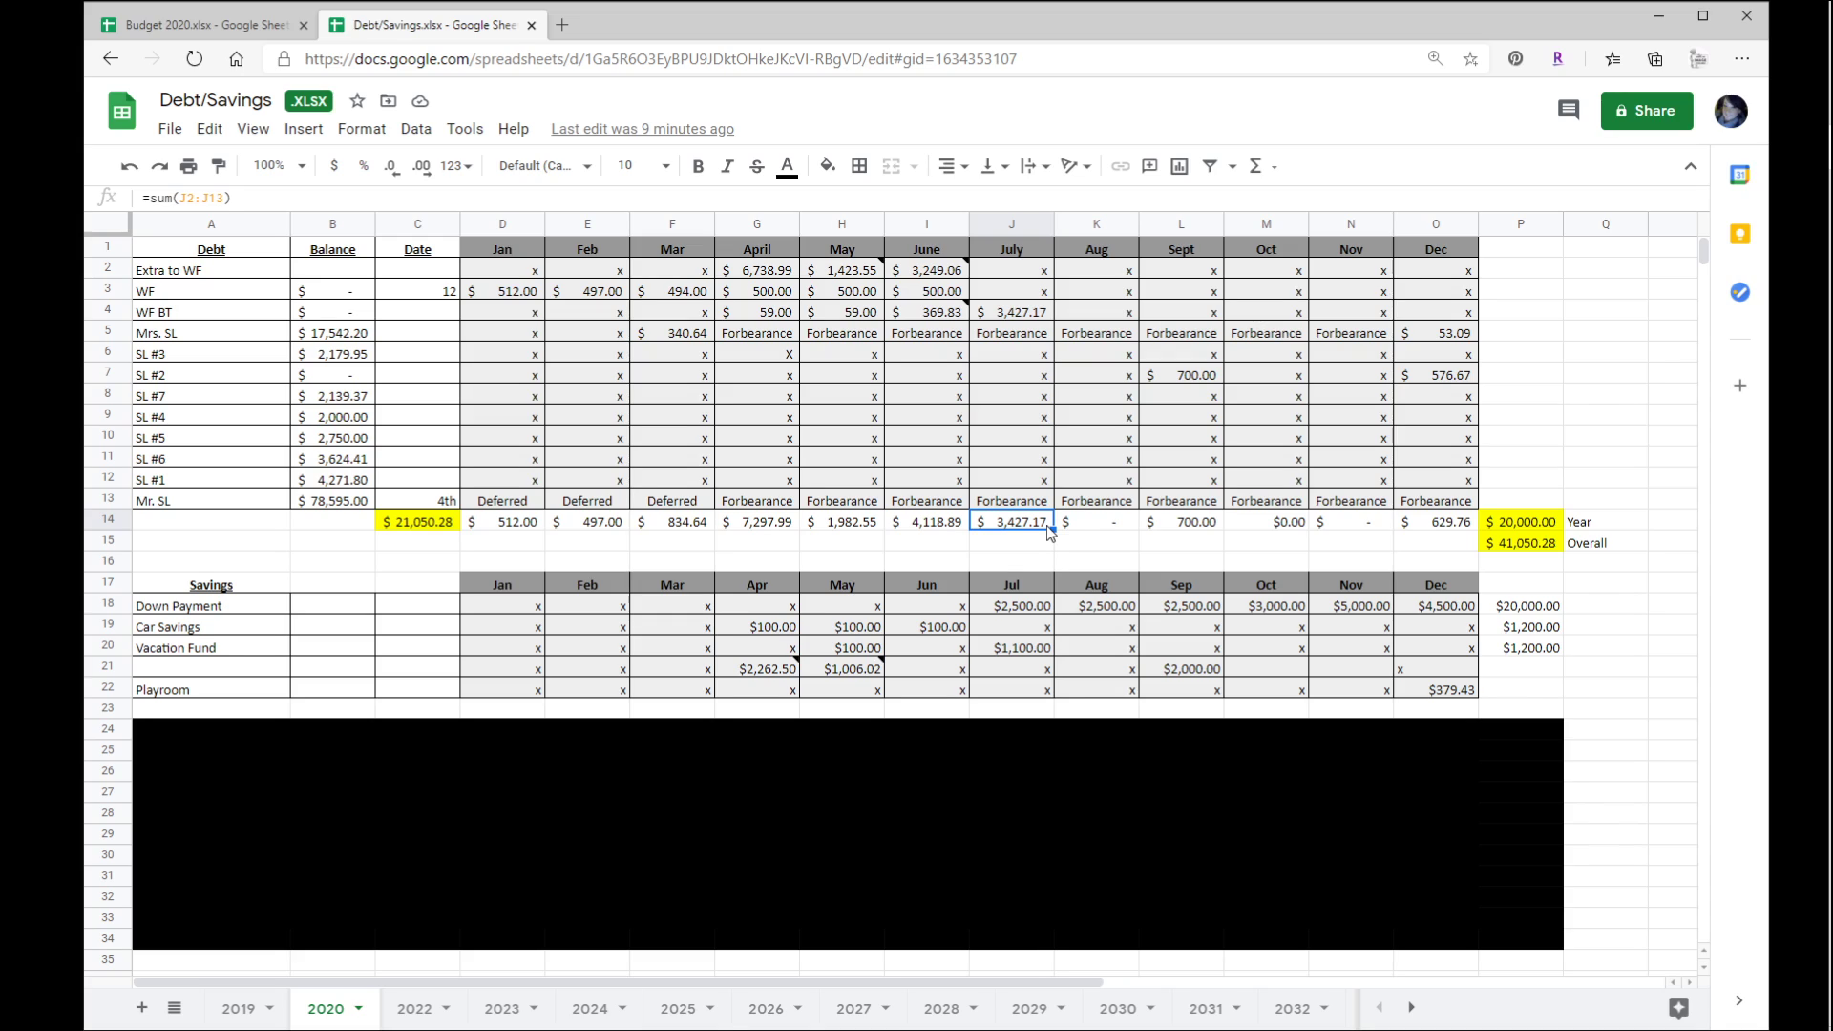
{"action": "left_click", "coordinate": [410, 522]}
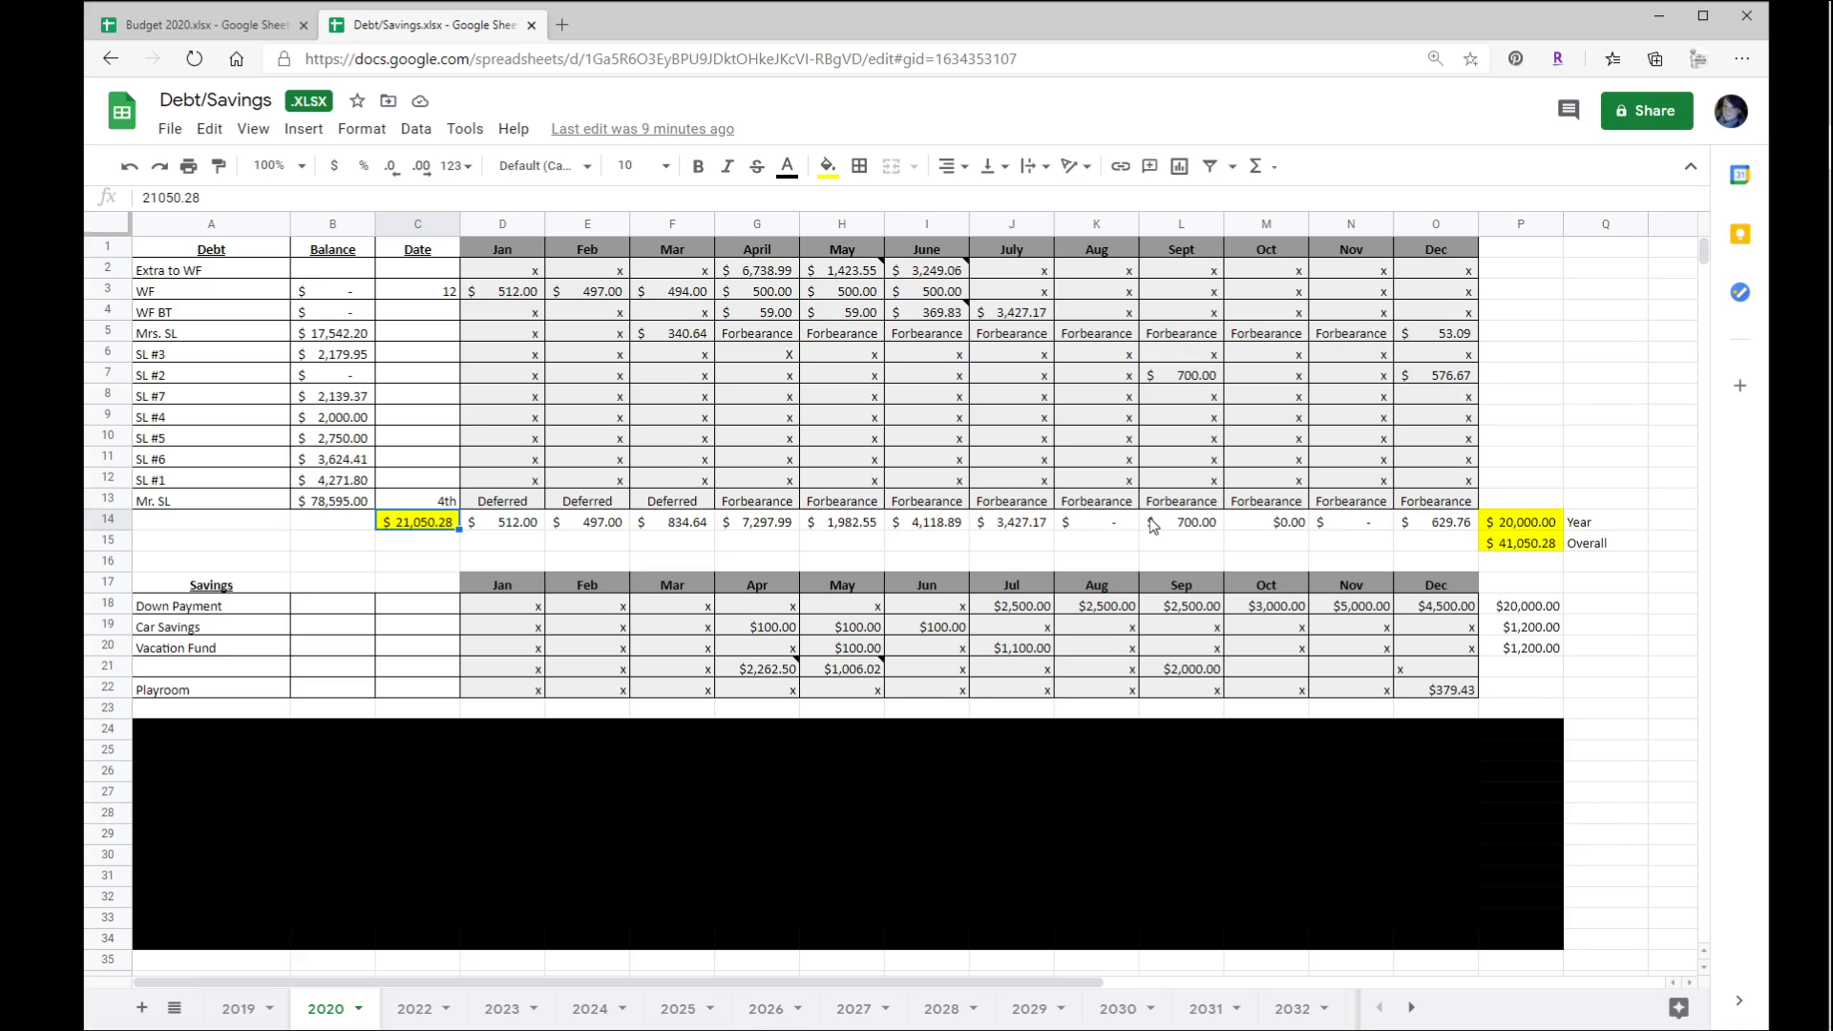
{"action": "left_click", "coordinate": [1501, 528]}
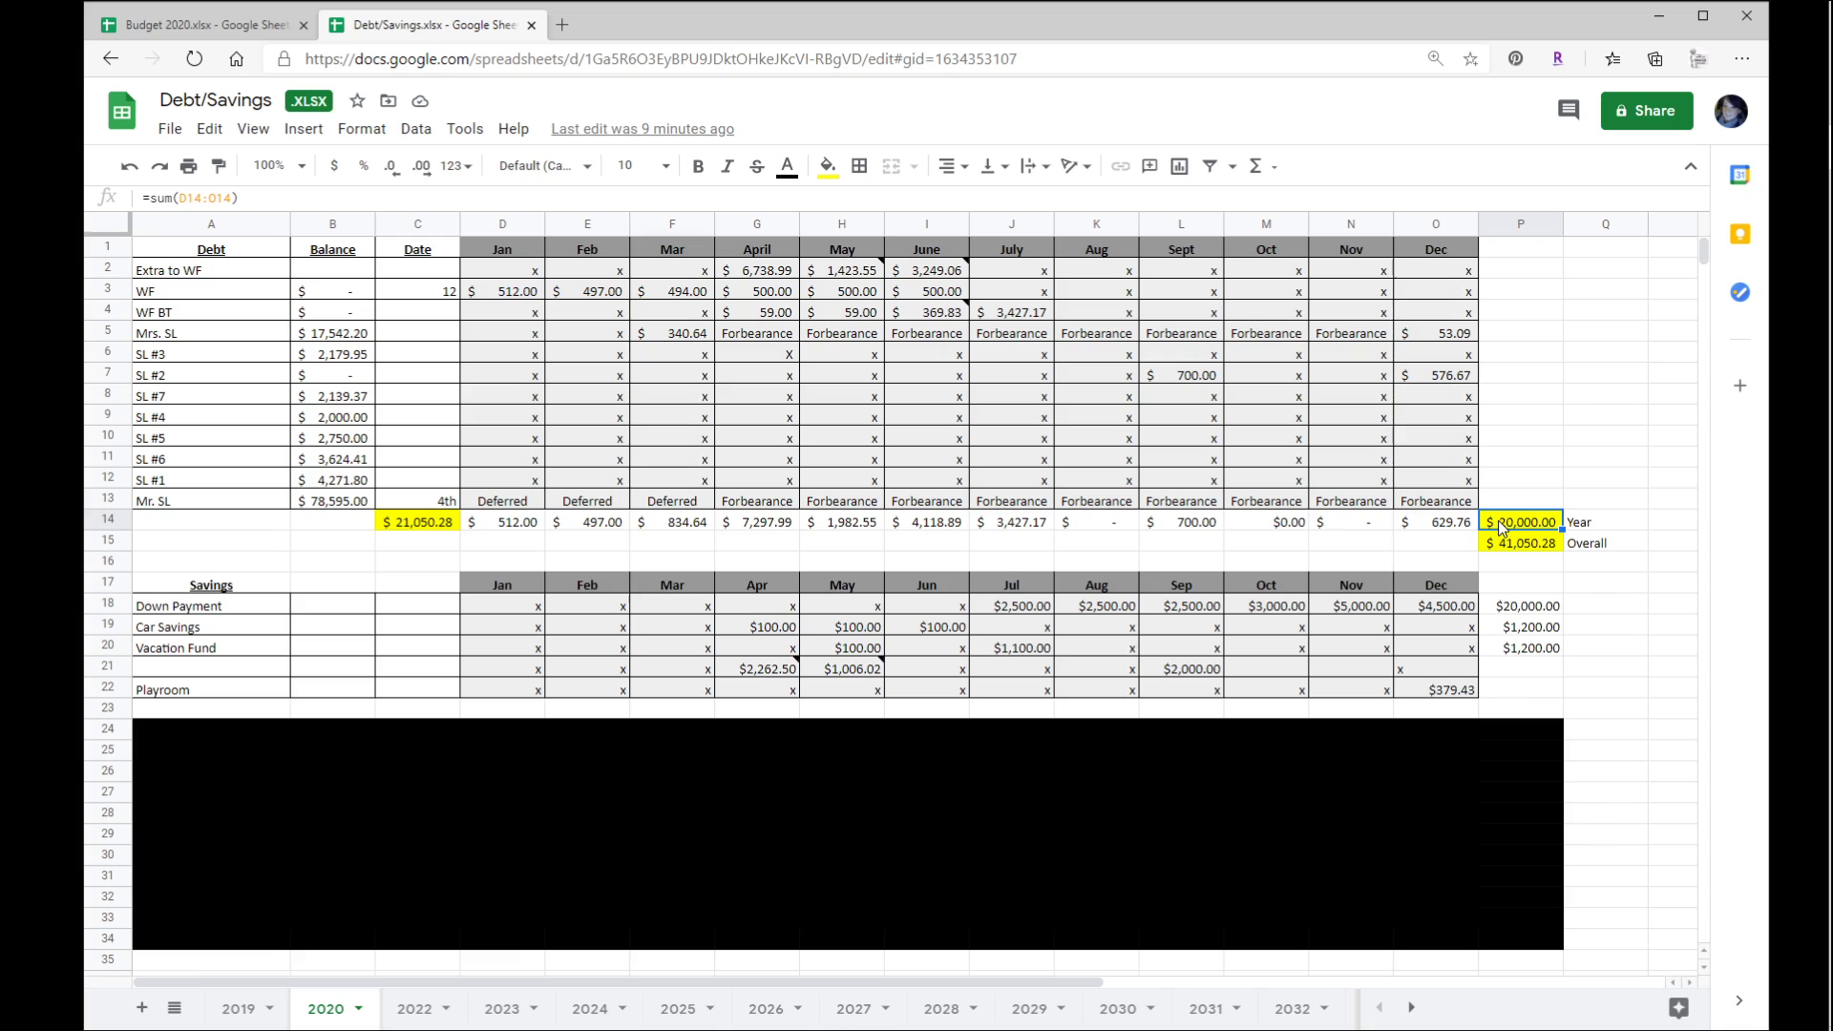
{"action": "left_click", "coordinate": [1451, 527]}
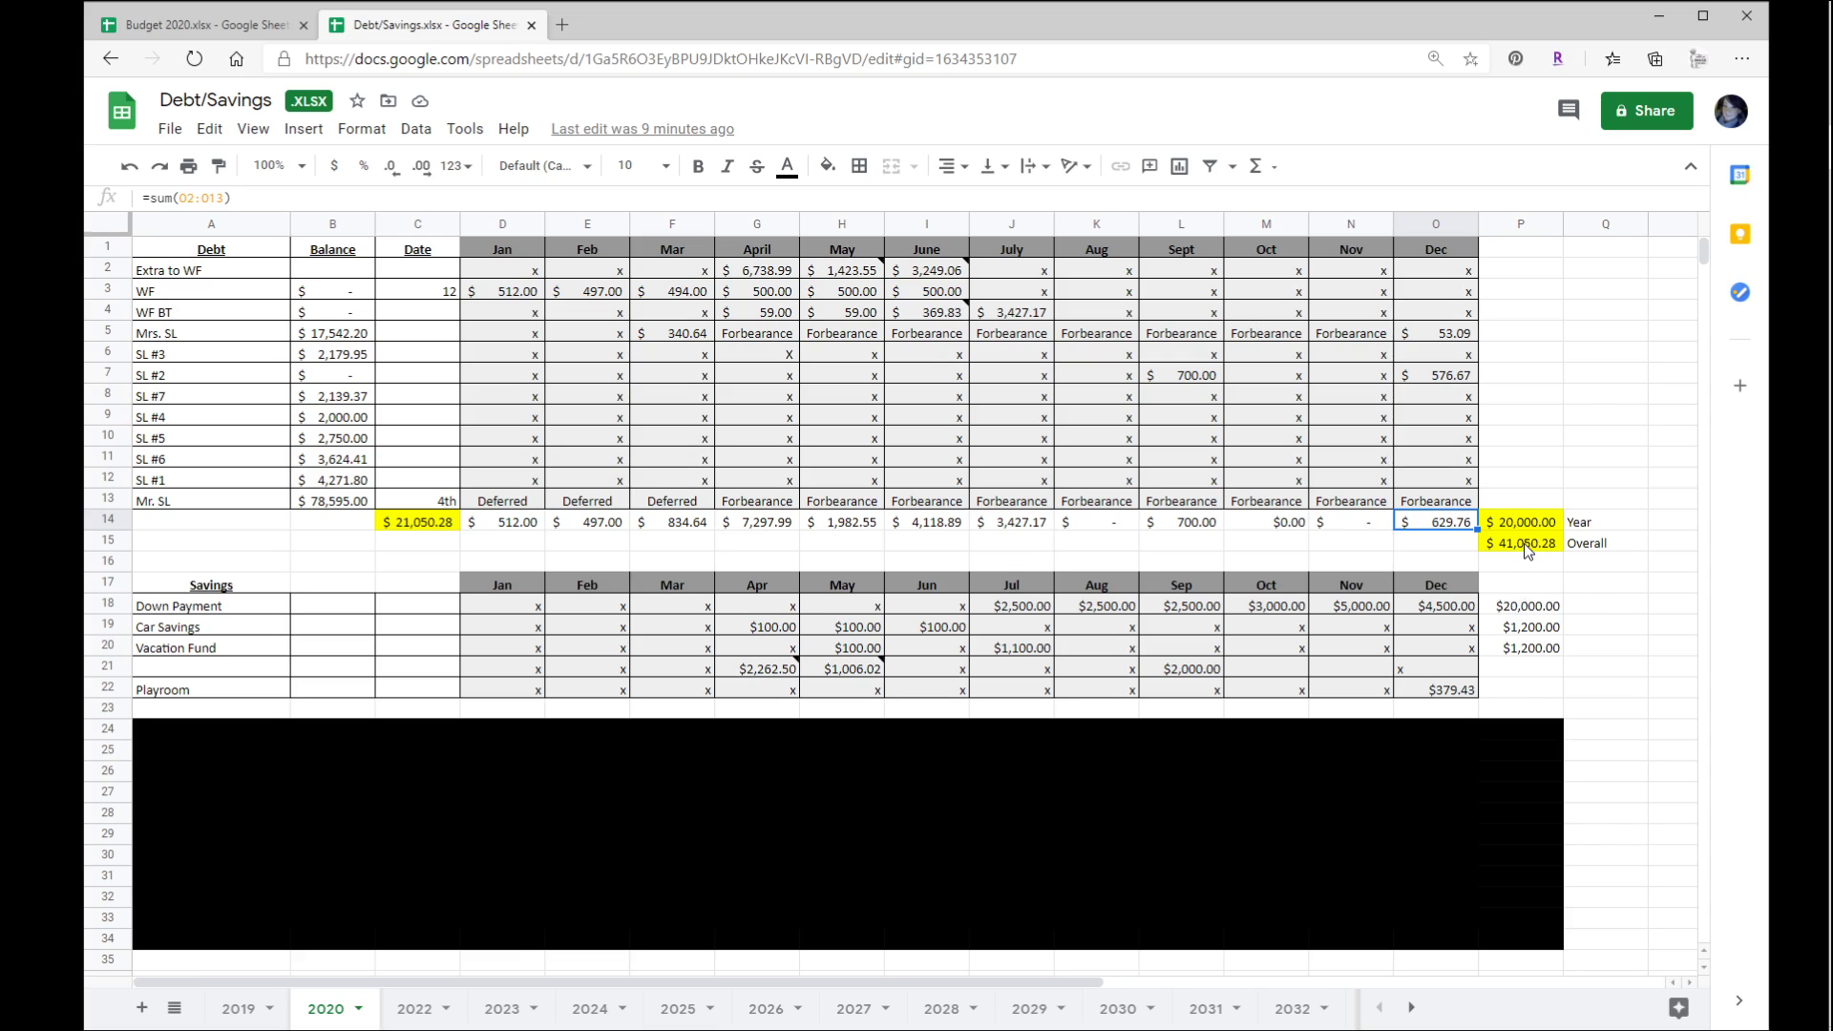
{"action": "left_click", "coordinate": [1456, 380]}
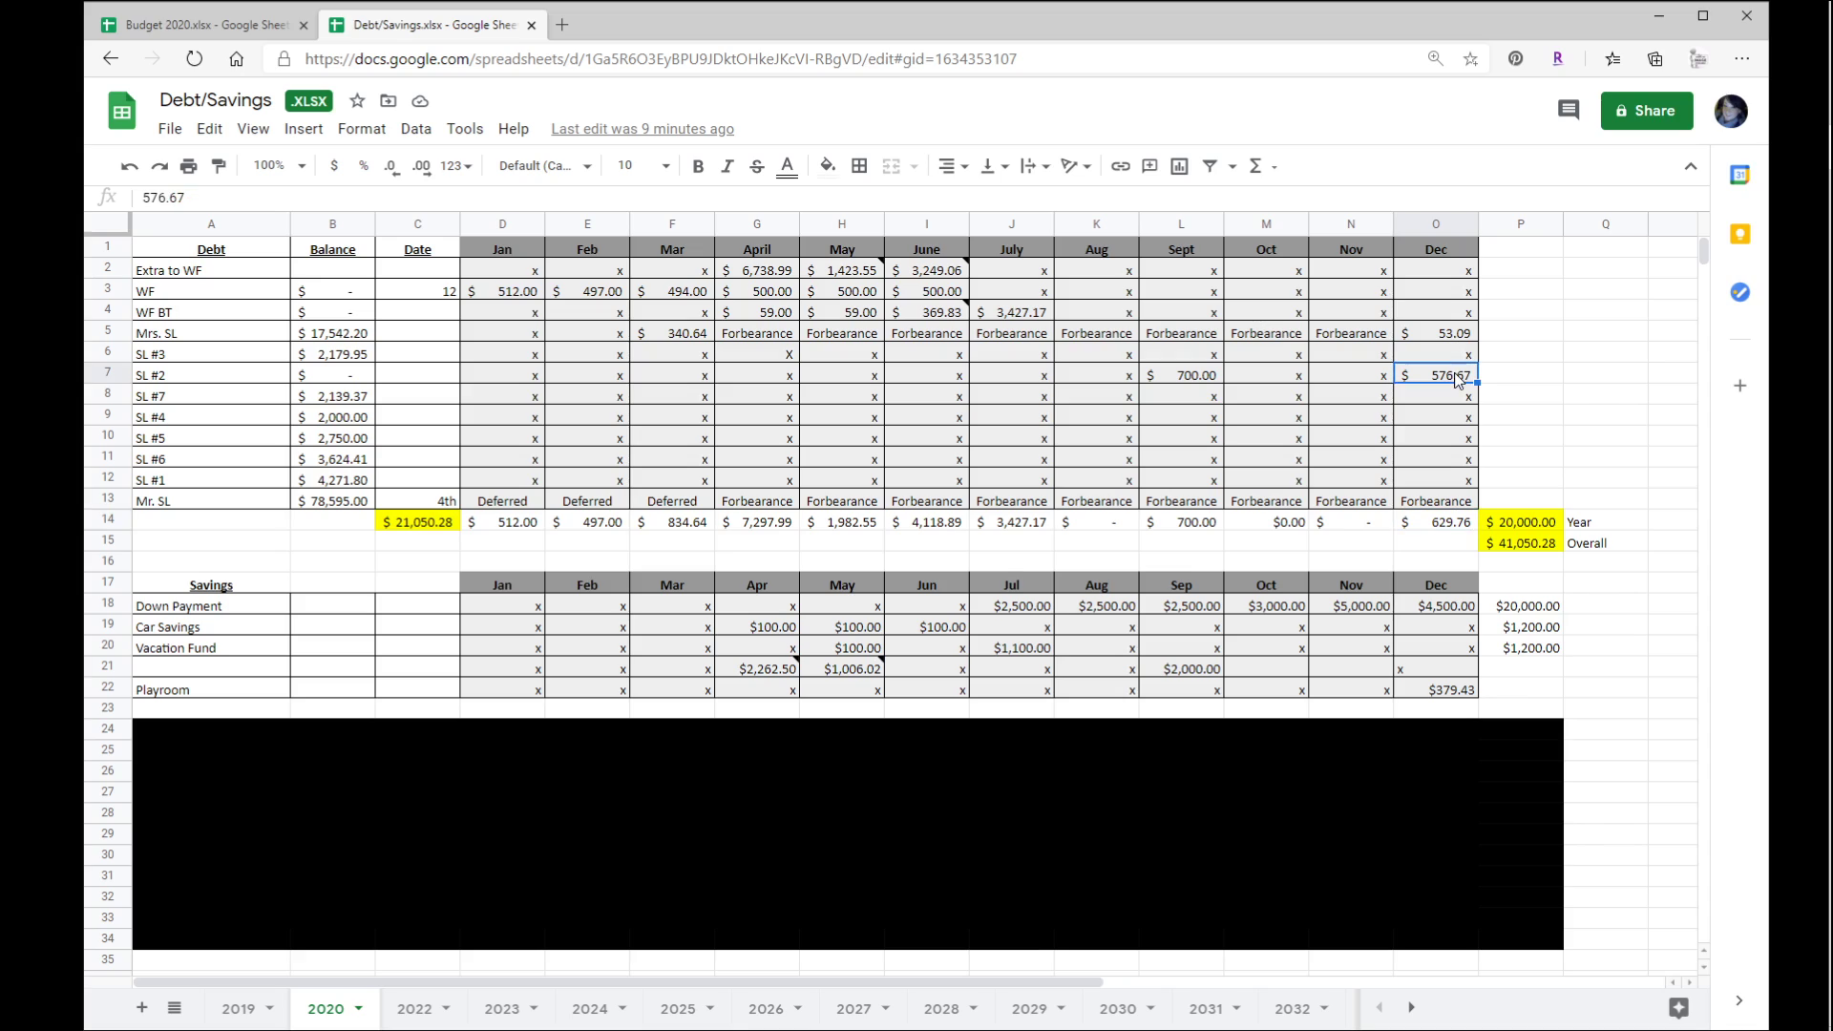
{"action": "left_click", "coordinate": [1435, 336]}
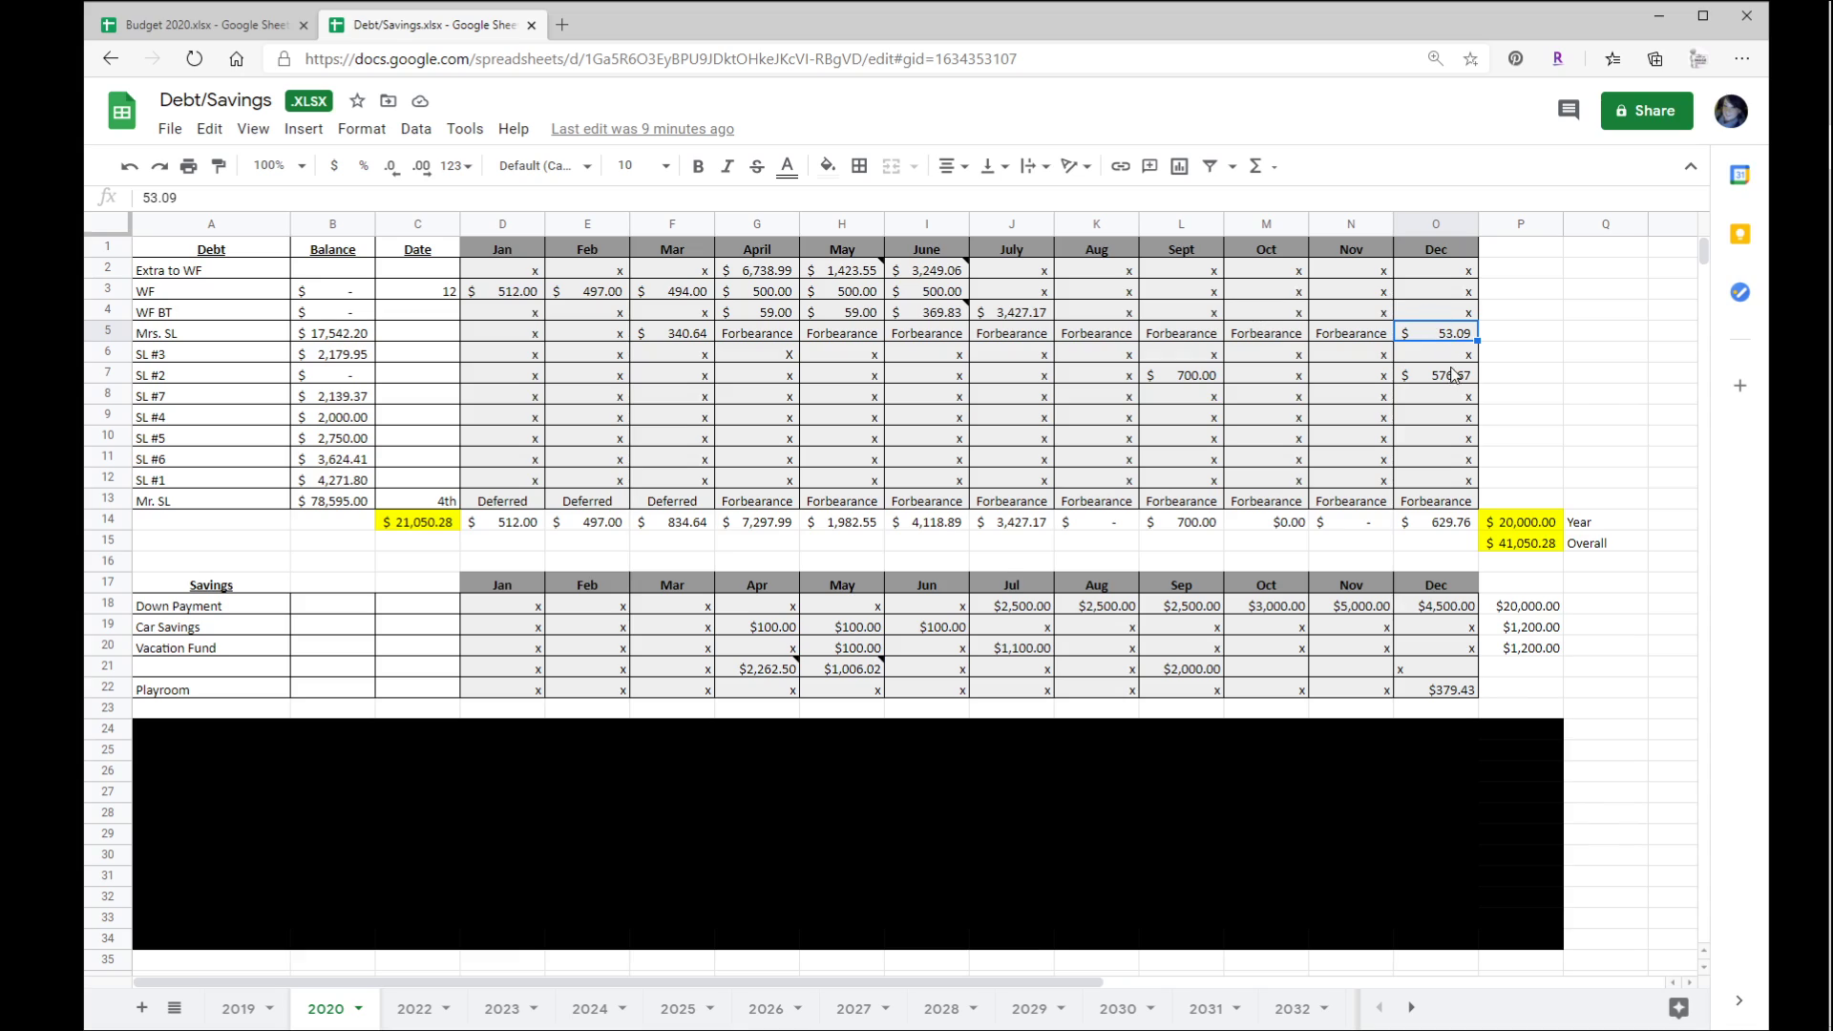
{"action": "left_click", "coordinate": [1434, 525]}
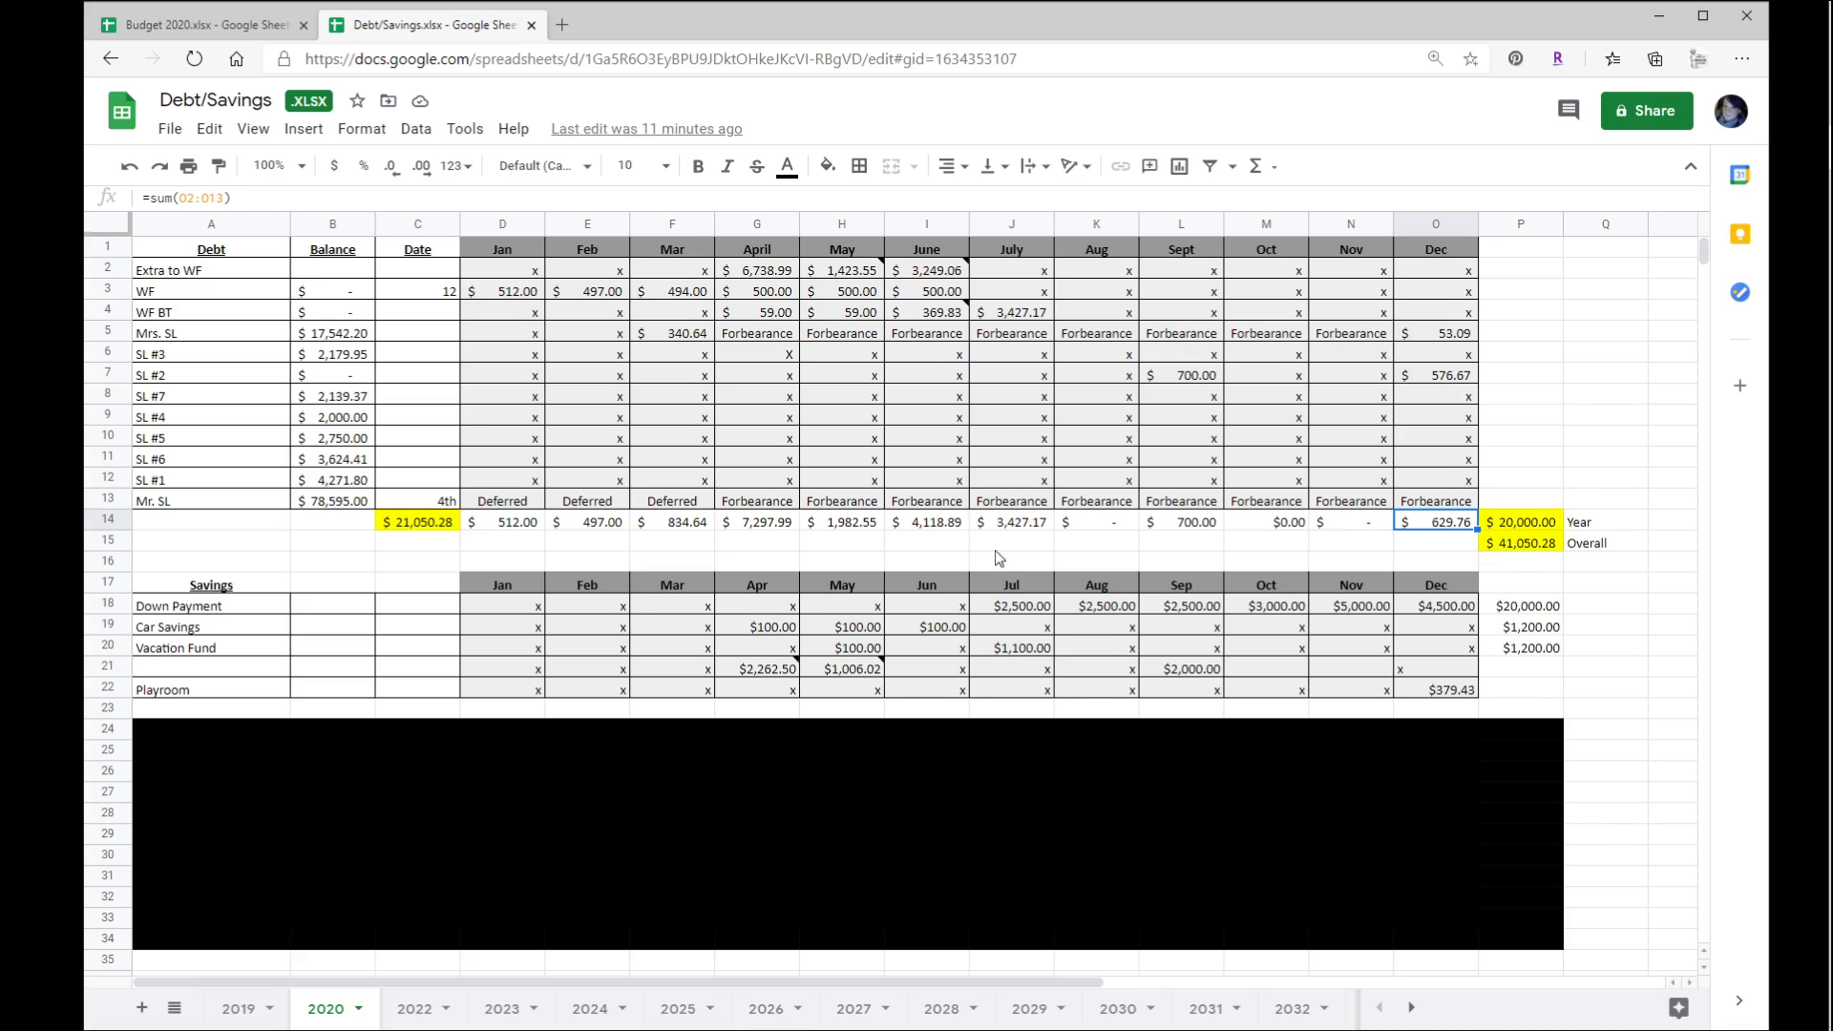
{"action": "left_click", "coordinate": [1518, 544]}
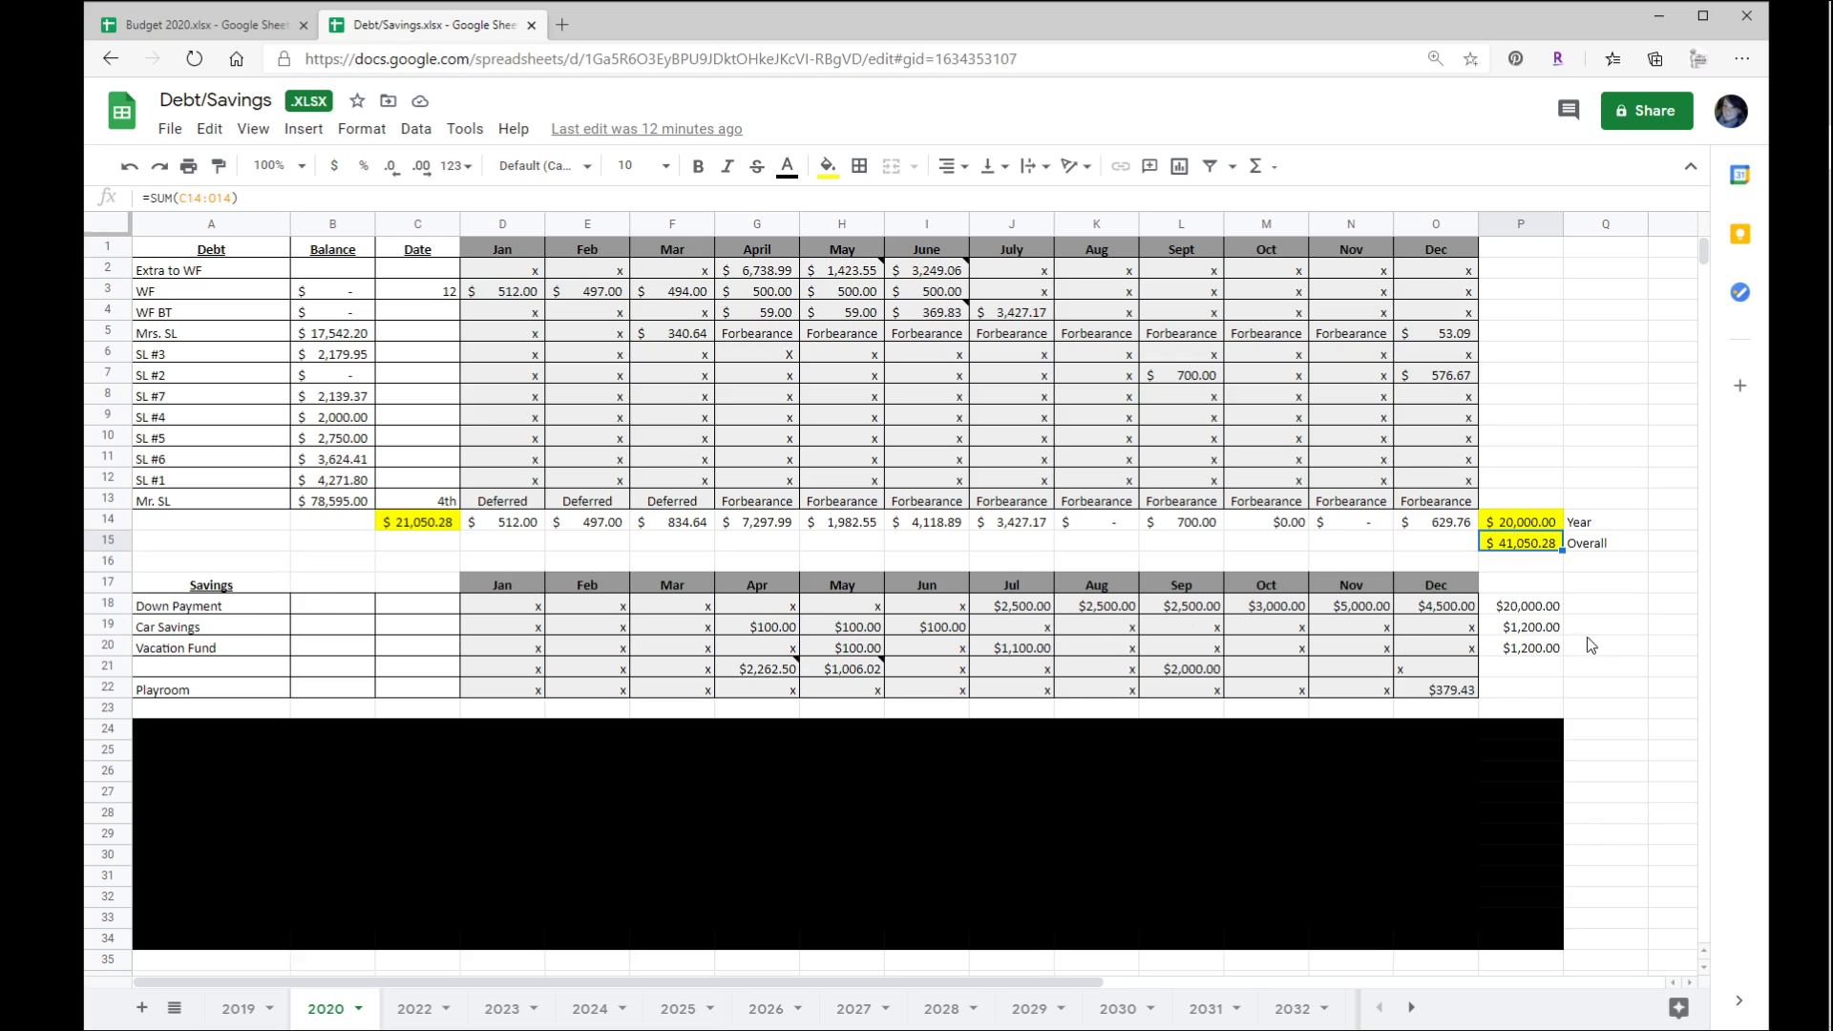
{"action": "left_click", "coordinate": [1501, 611]}
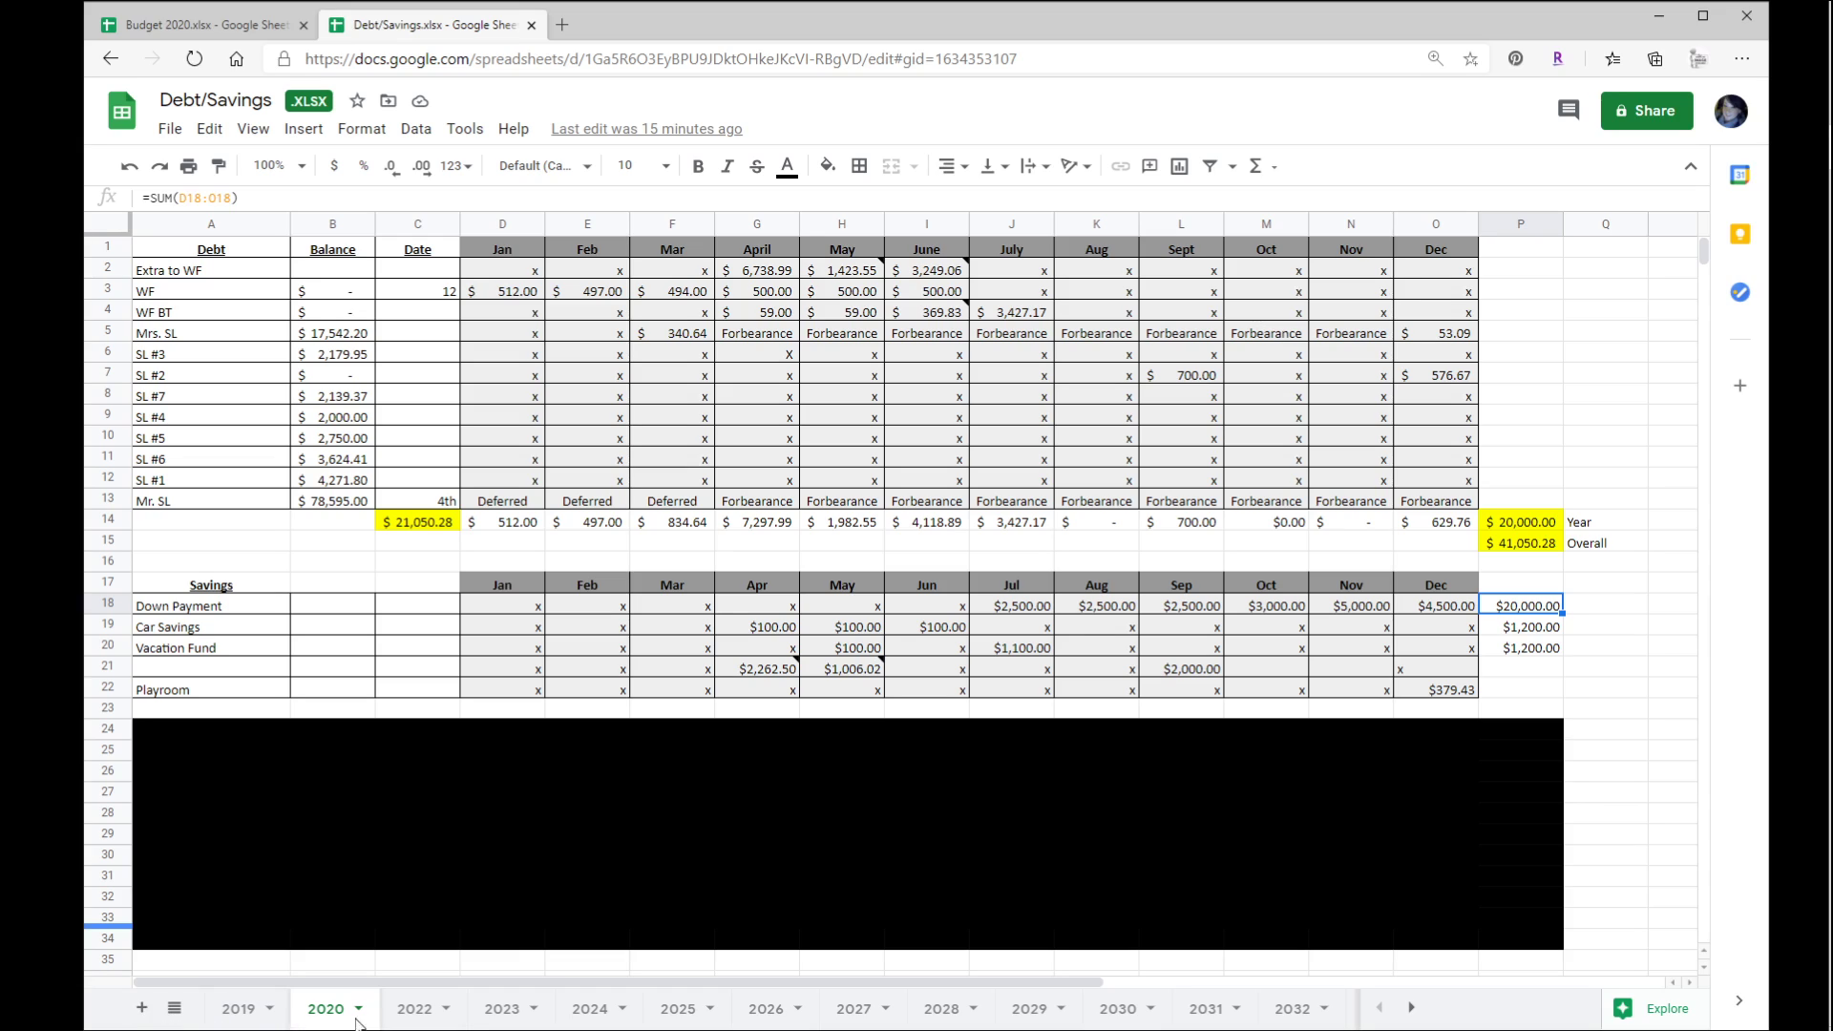
Step: Switch to the Budget 2020 spreadsheet and enter 380.62 as the Repay EF amount in C35
{"action": "left_click", "coordinate": [229, 25]}
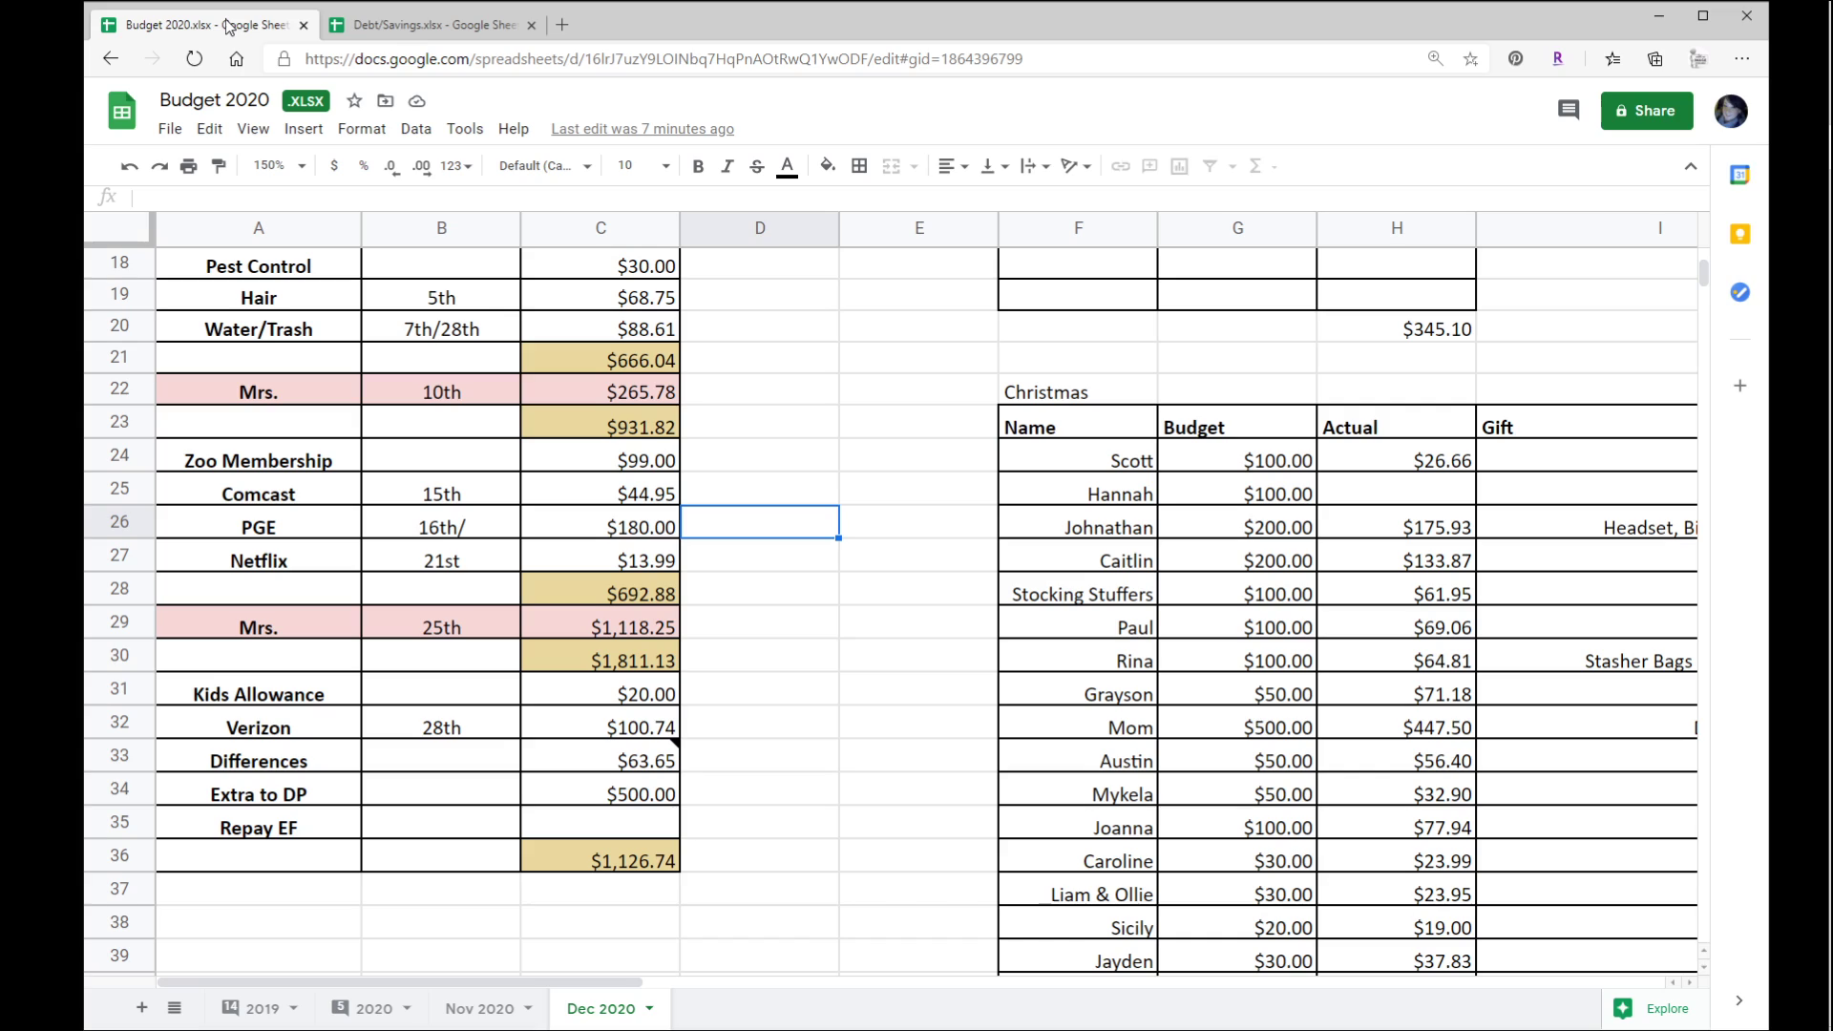
{"action": "left_click", "coordinate": [564, 829]}
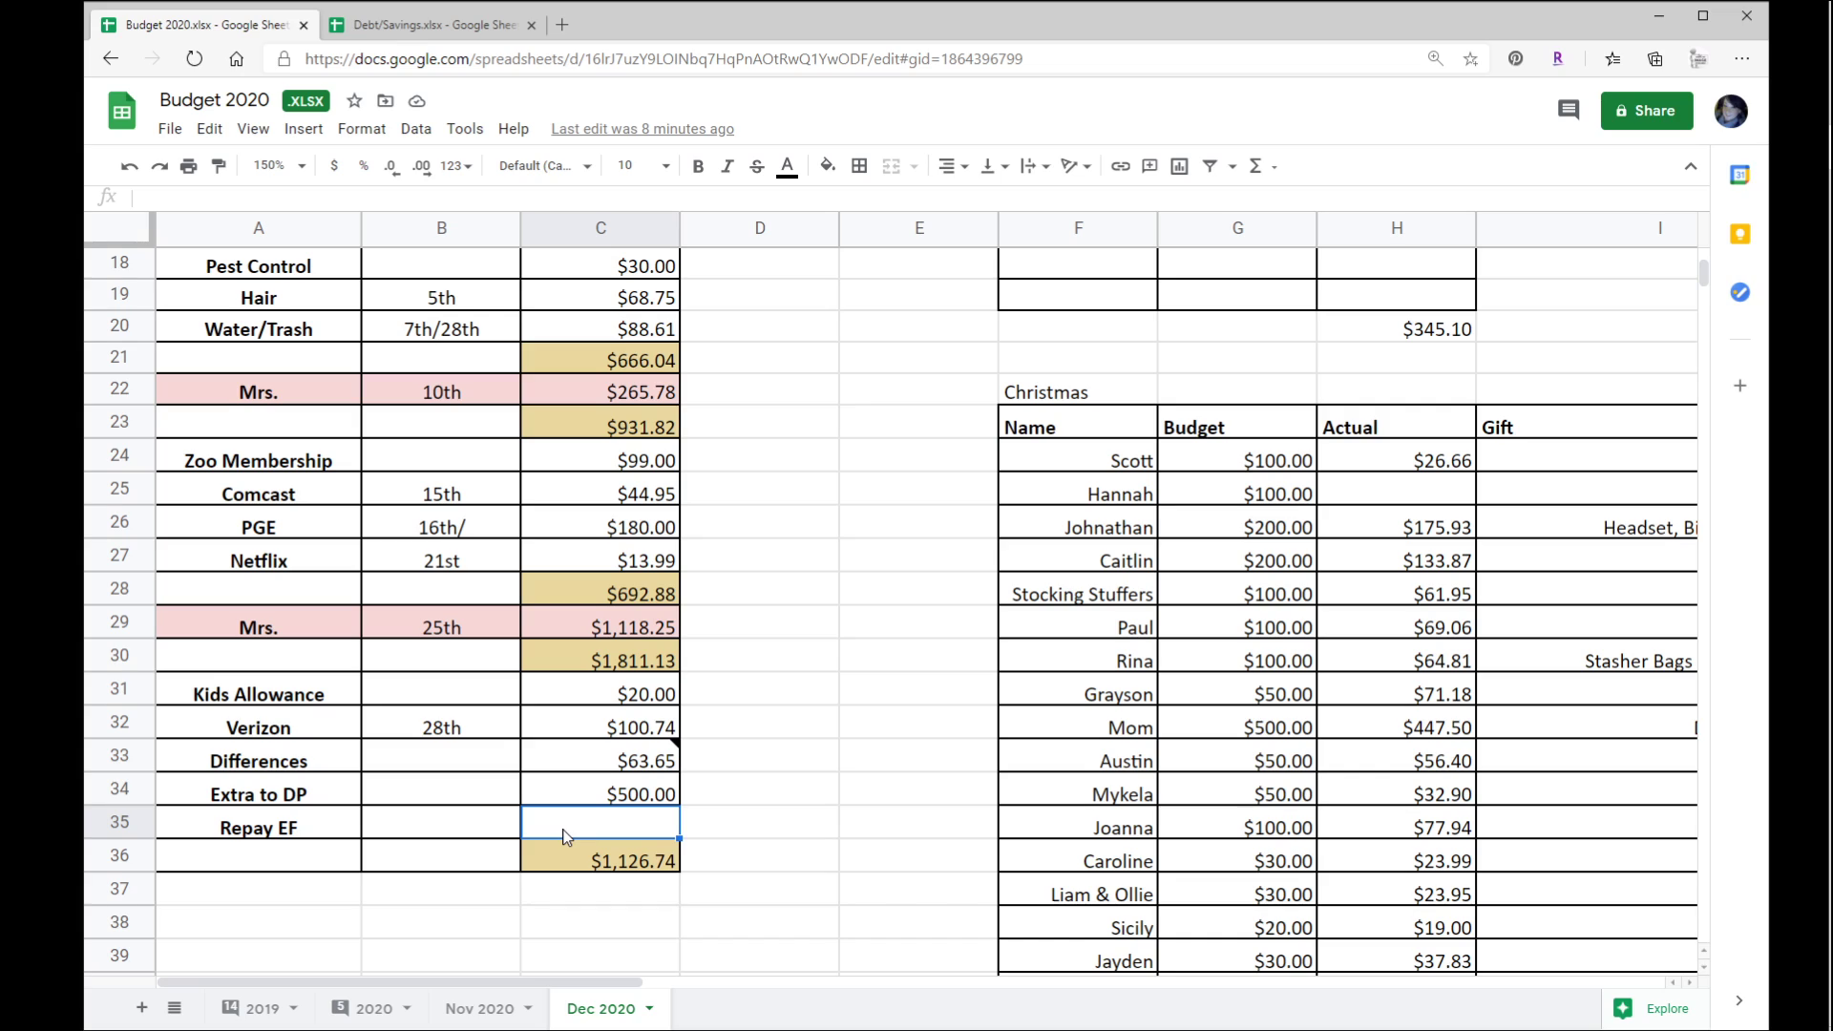
{"action": "type", "text": "38"}
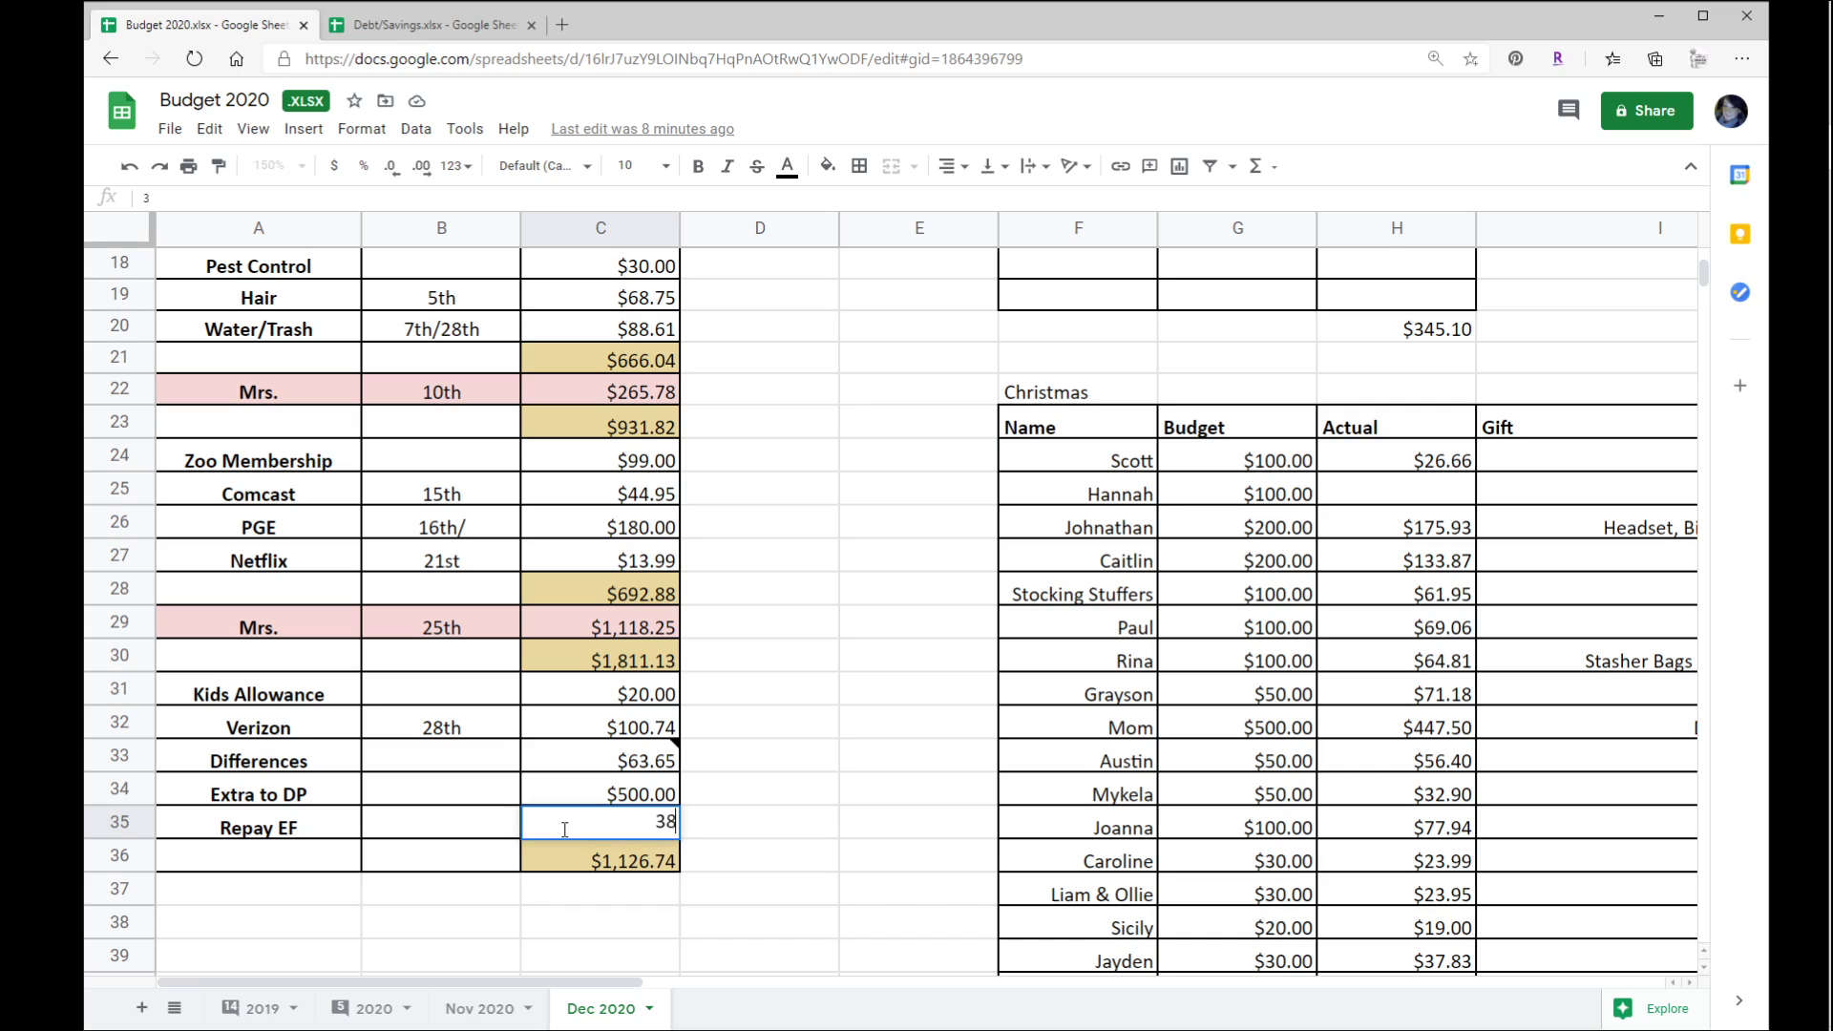
{"action": "type", "text": "0.62"}
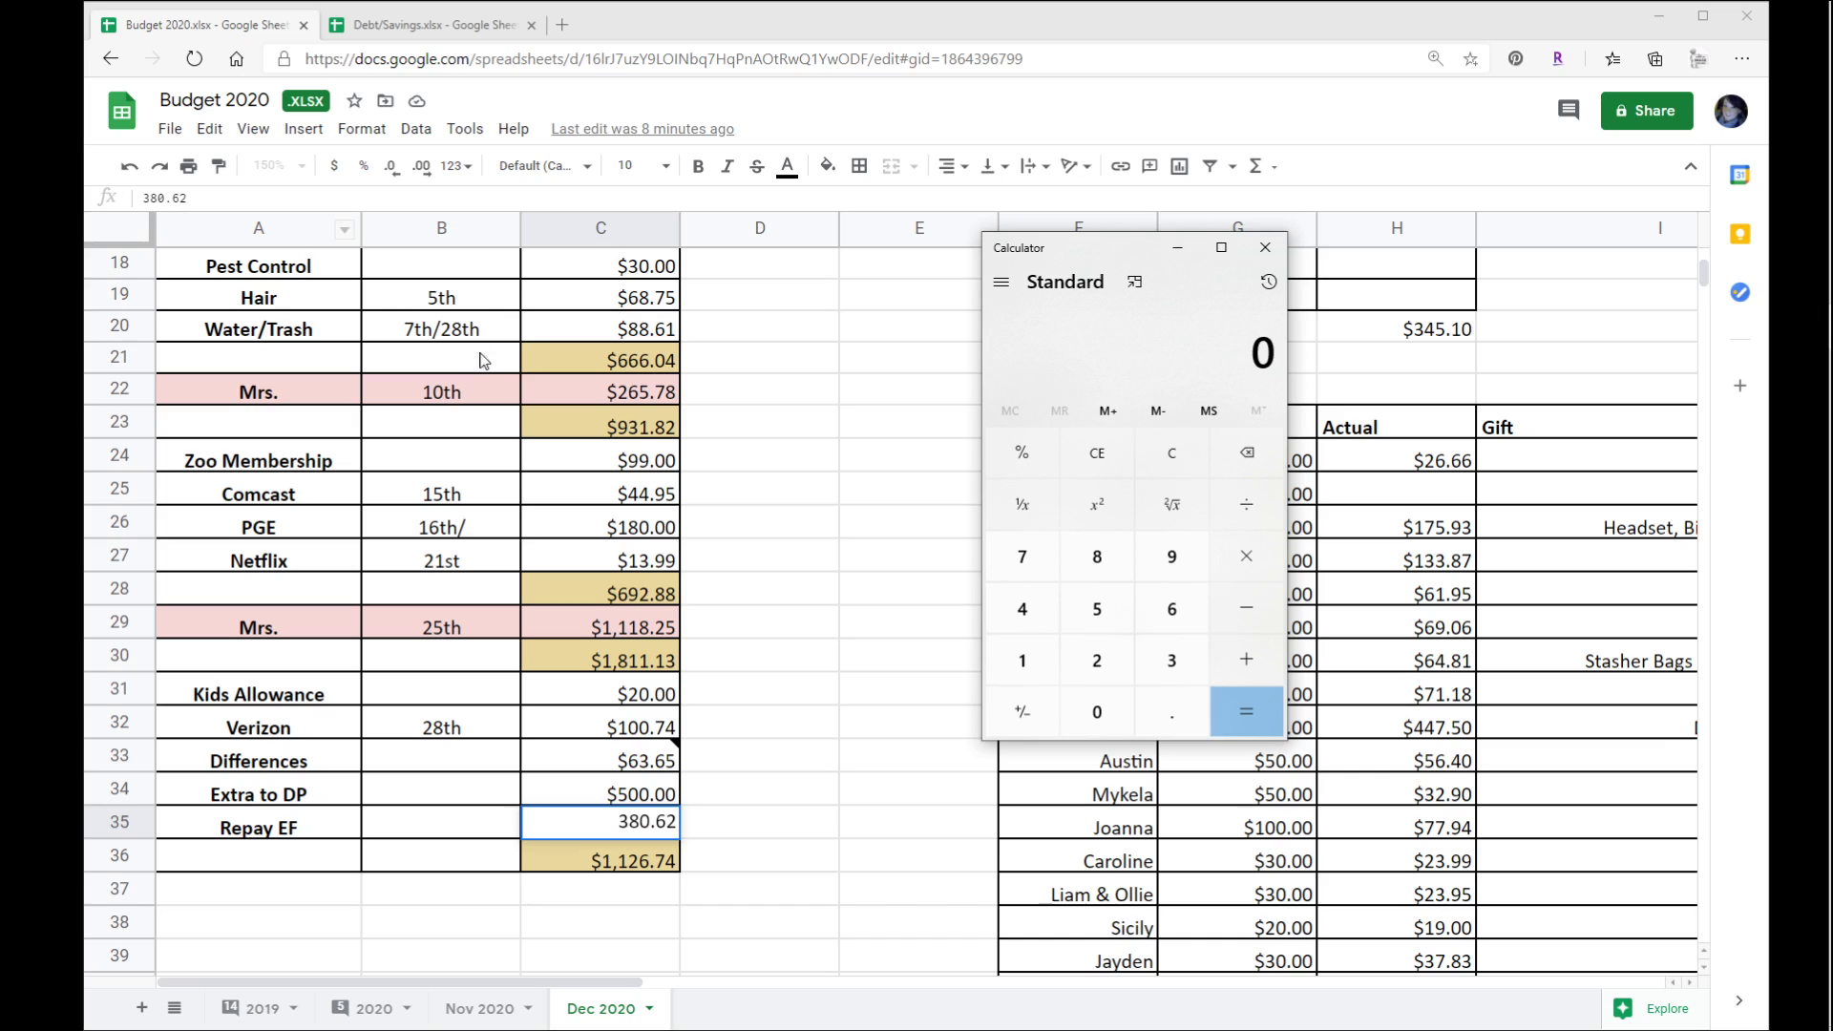
Step: Switch to Calculator and add 380.62 and 134.32 to work out the total emergency fund repayment
{"action": "type", "text": "2"}
{"action": "key", "text": "BackSpace"}
{"action": "type", "text": "380."}
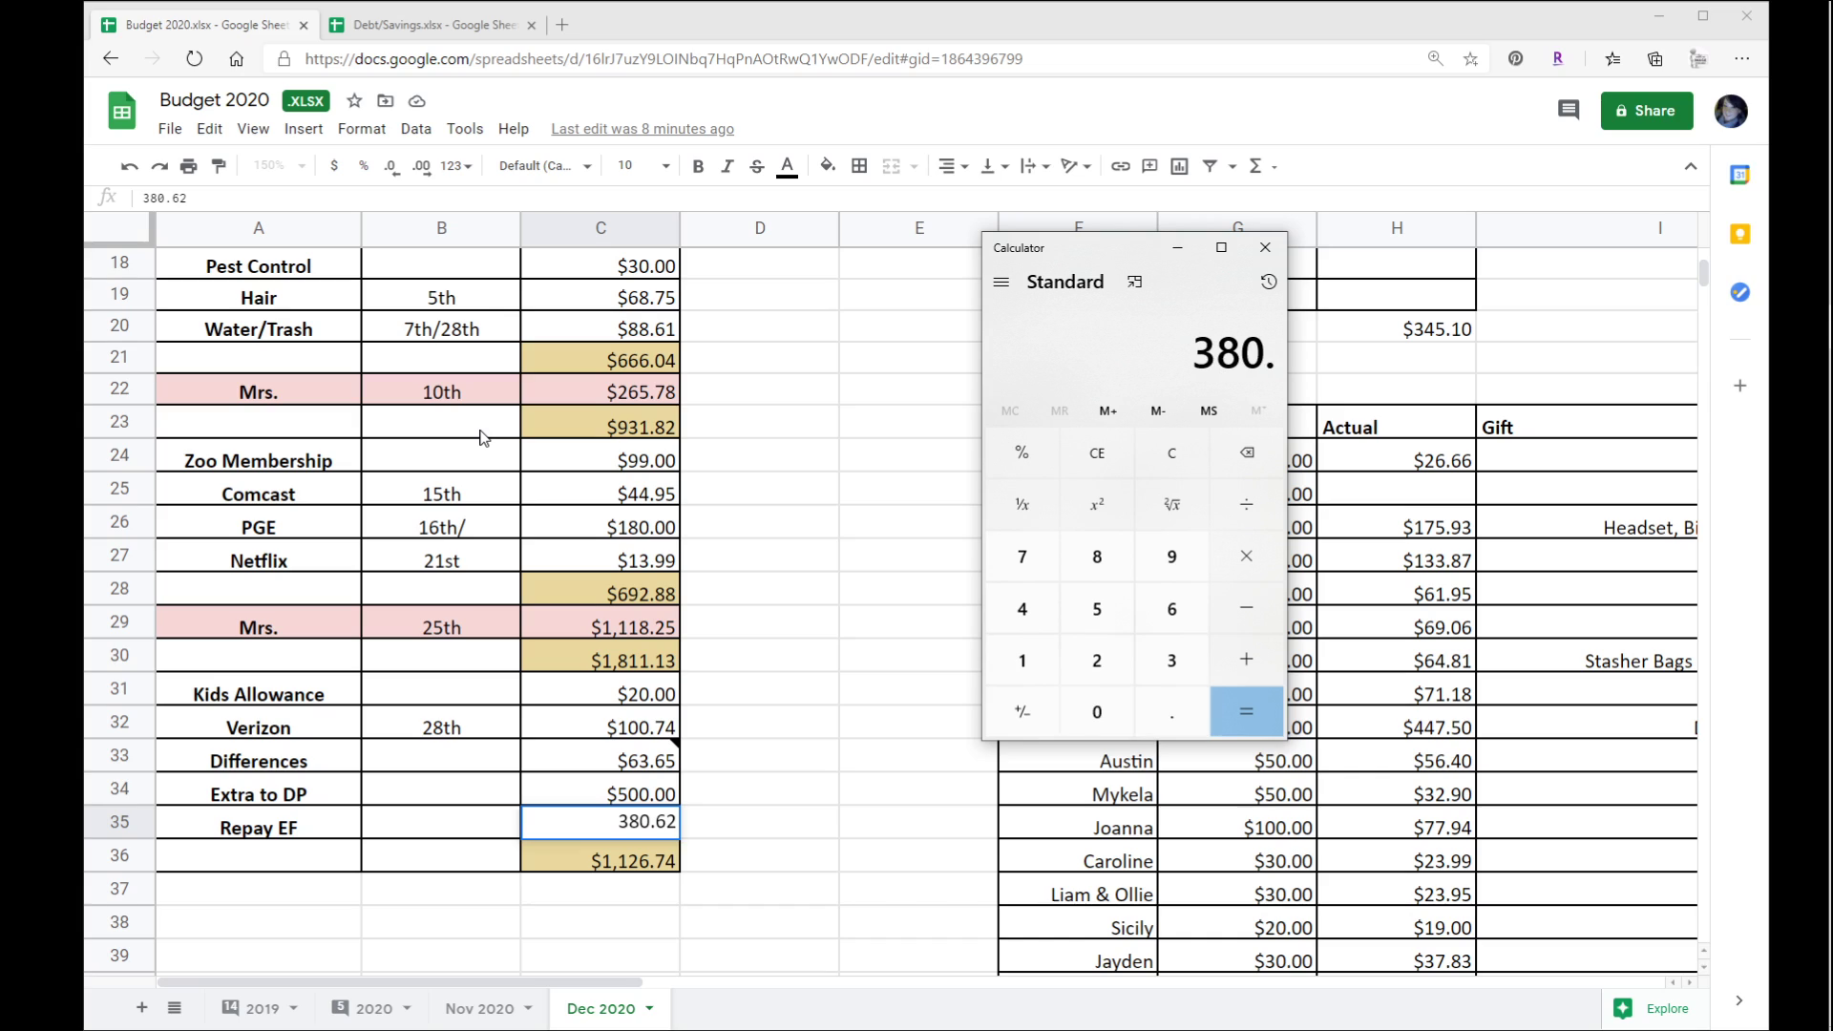
{"action": "type", "text": "62 + 1"}
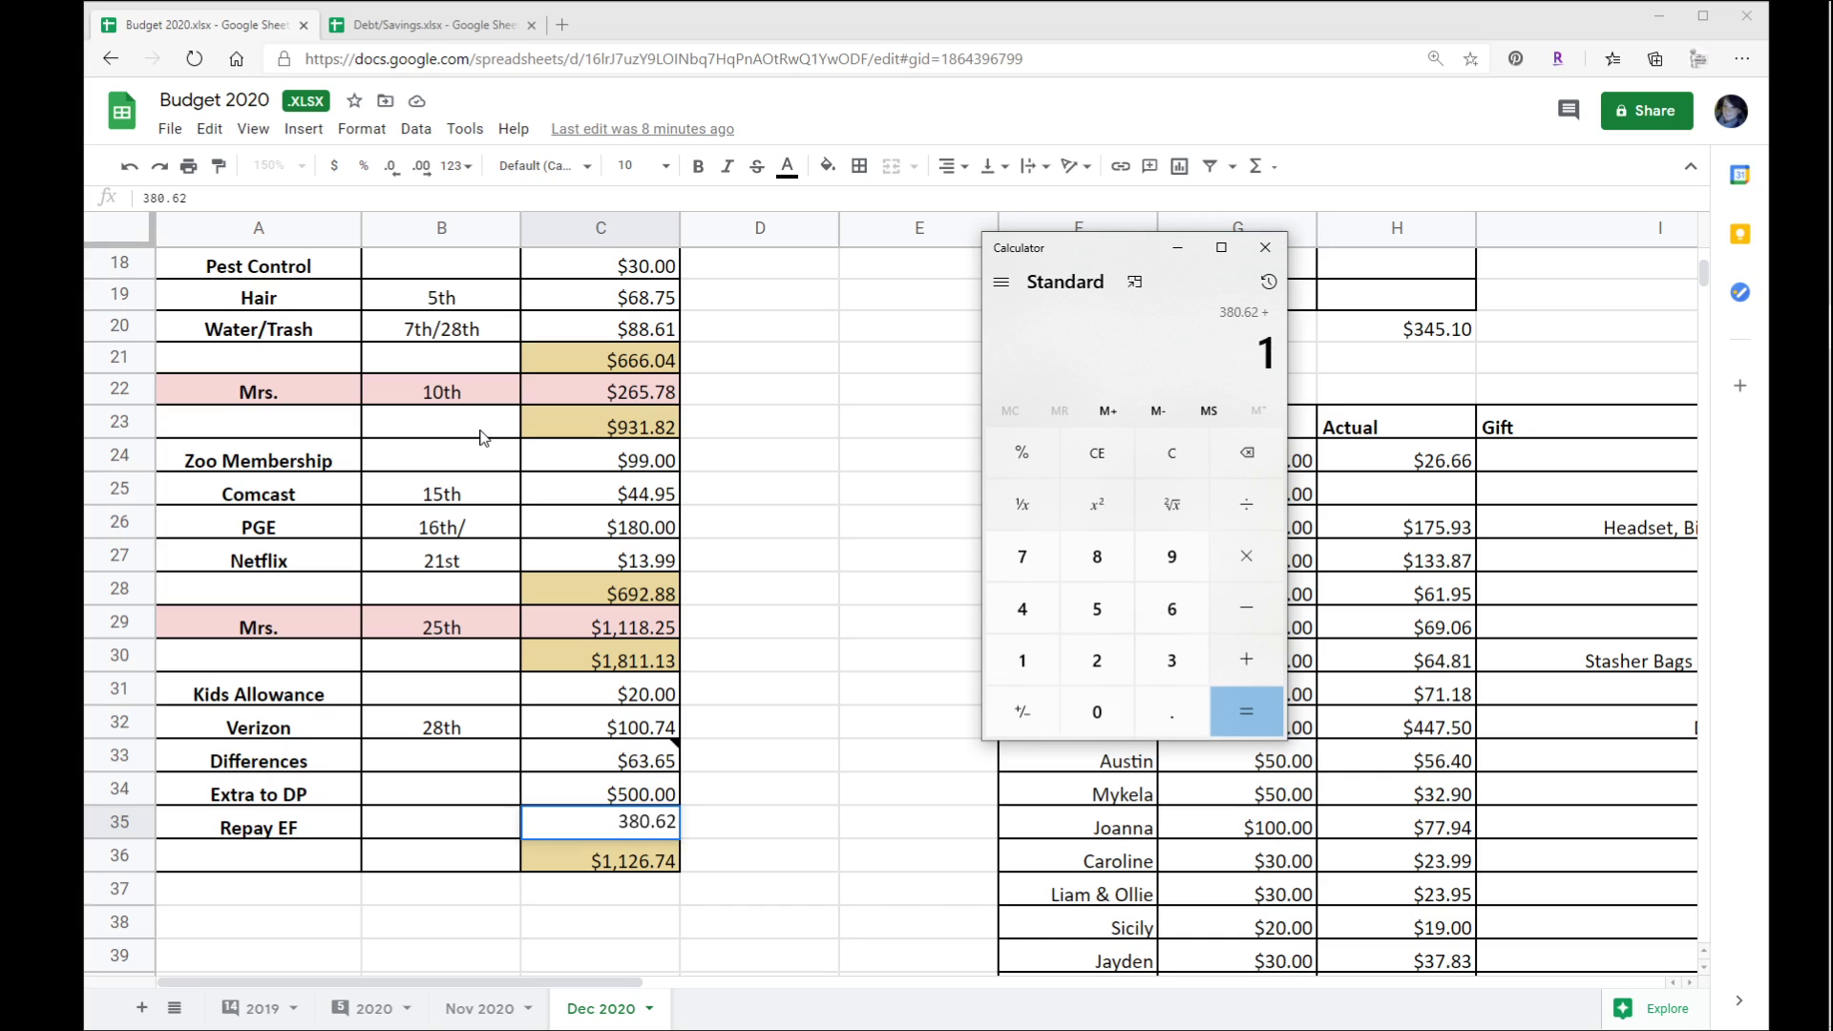
{"action": "type", "text": "34.32"}
{"action": "key", "text": "Return"}
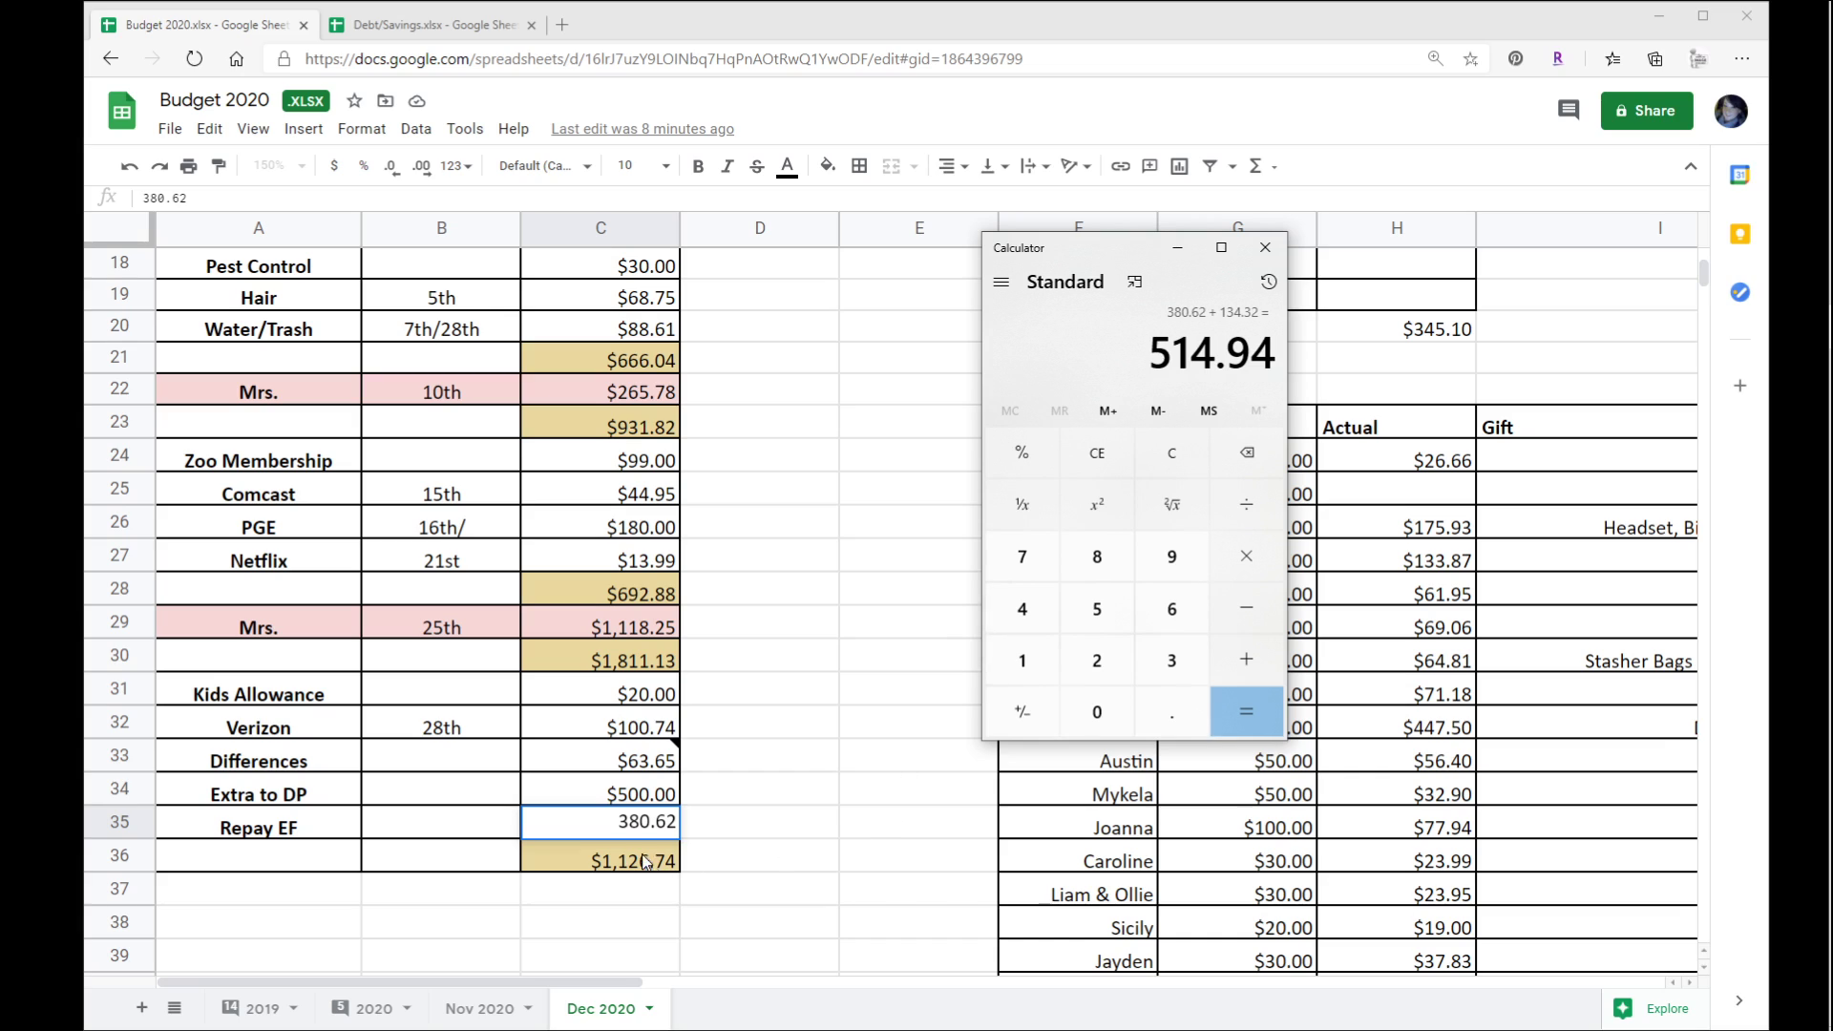
Step: Return to the December budget and replace the Repay EF amount in C35 with 514.94
{"action": "left_click", "coordinate": [624, 825]}
{"action": "key", "text": "BackSpace"}
{"action": "key", "text": "BackSpace"}
{"action": "key", "text": "BackSpace"}
{"action": "key", "text": "BackSpace"}
{"action": "key", "text": "BackSpace"}
{"action": "key", "text": "BackSpace"}
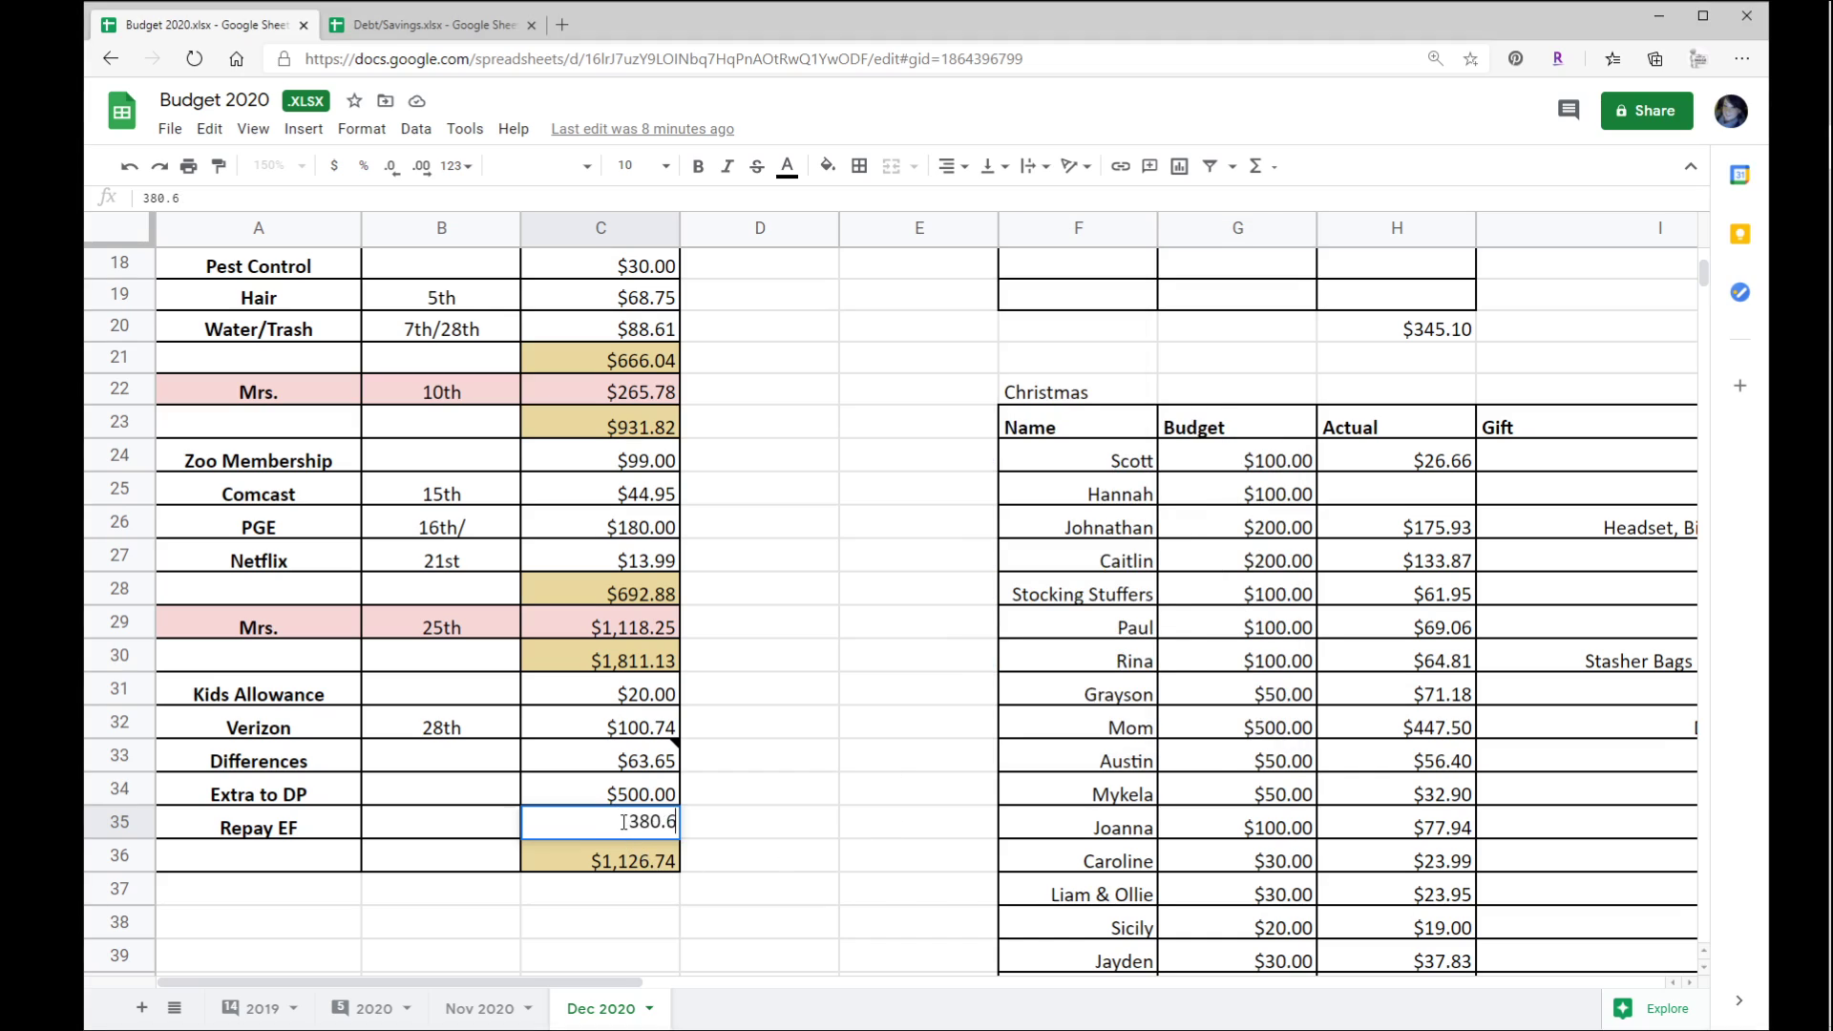
{"action": "type", "text": "514.94"}
{"action": "key", "text": "Return"}
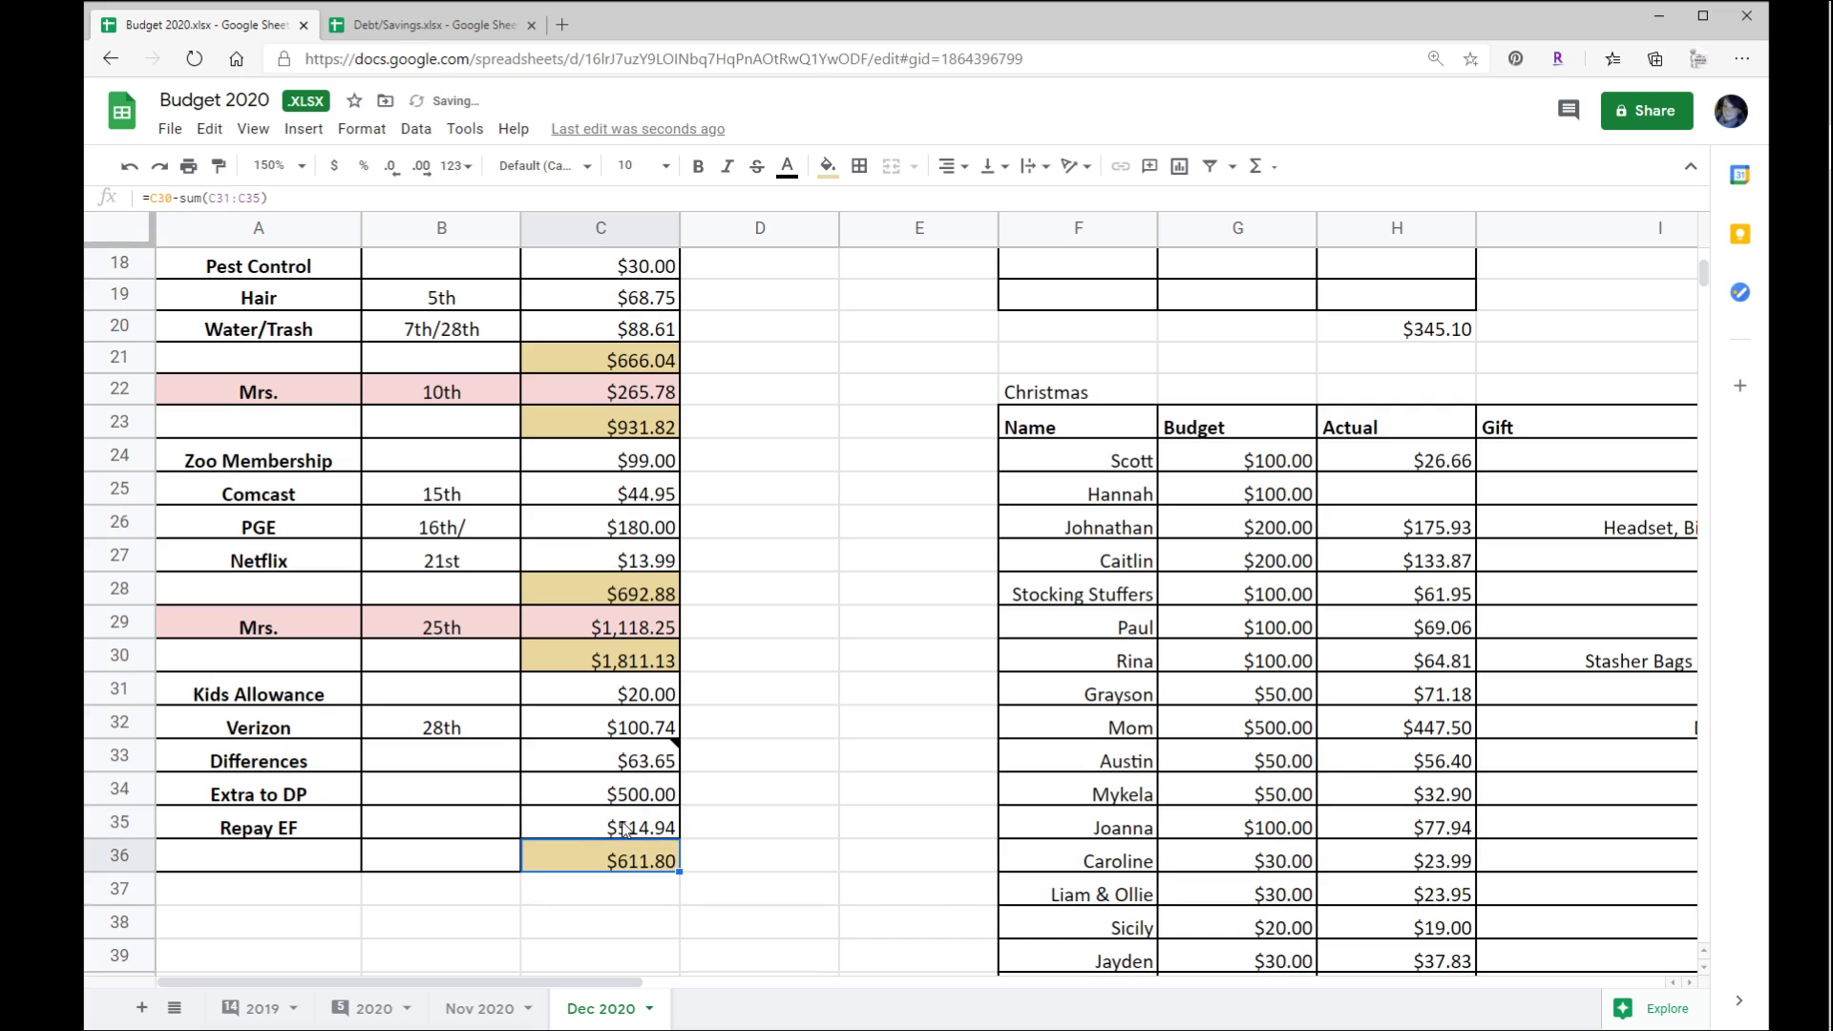